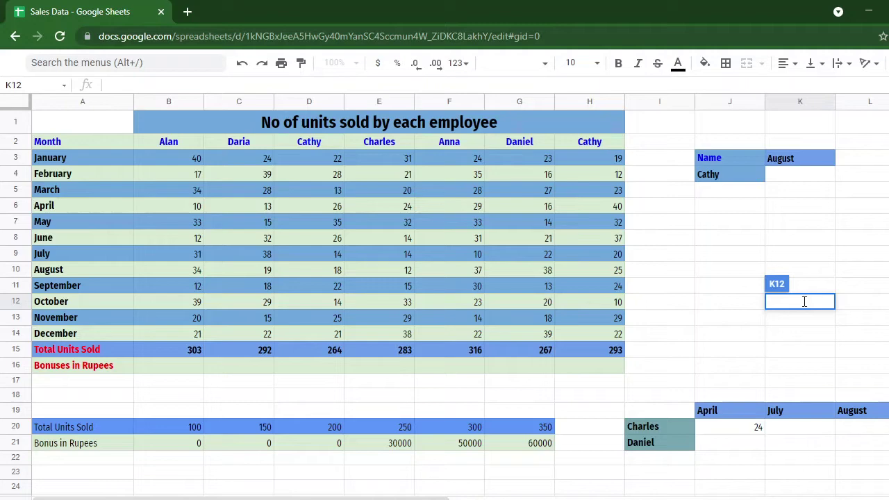
Review the HLOOKUP argument help from a trial formula in K12, and discard the trial formula.
{"action": "type", "text": "=HL"}
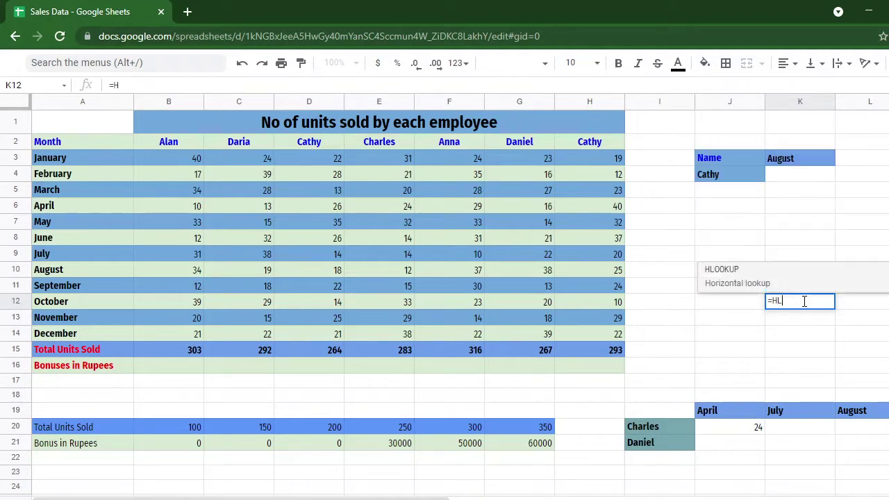
{"action": "left_click", "coordinate": [772, 278]}
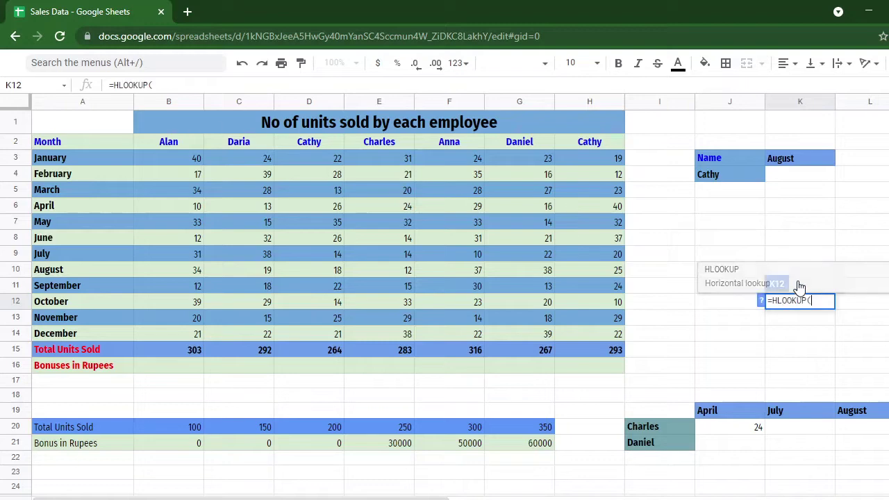
{"action": "left_click", "coordinate": [760, 301]}
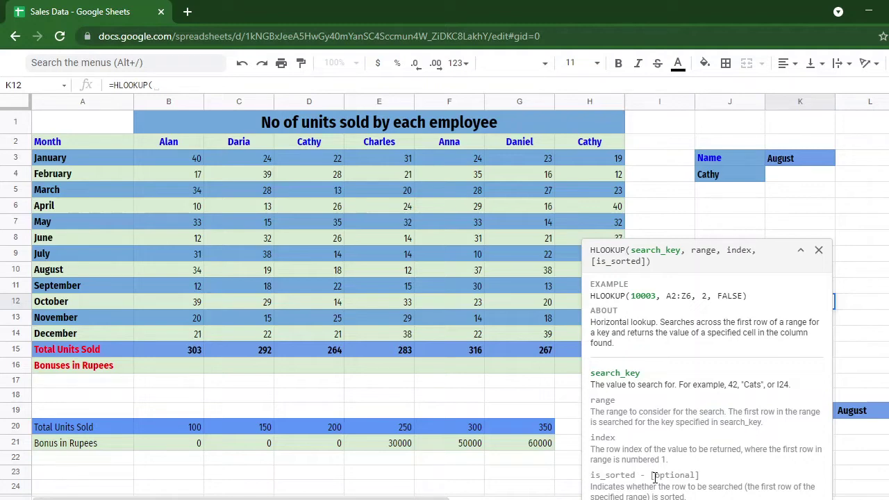
{"action": "left_click", "coordinate": [678, 221]}
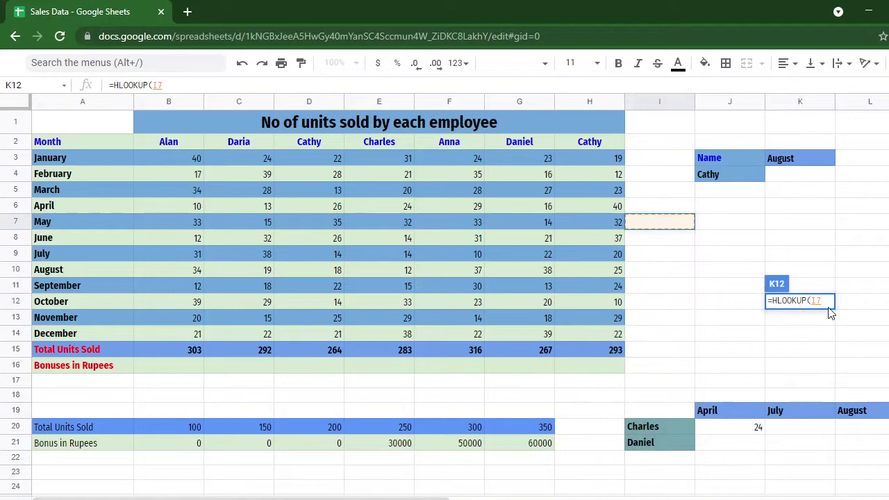
{"action": "mouse_move", "coordinate": [828, 307]}
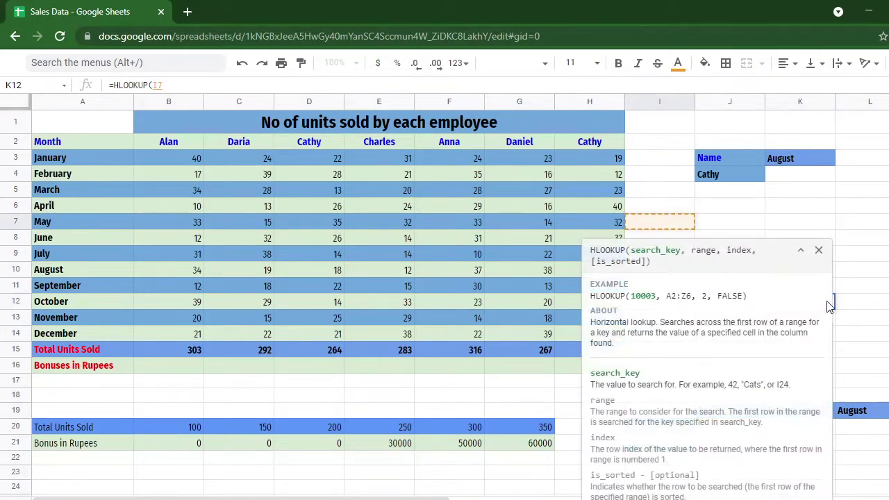
{"action": "left_click", "coordinate": [818, 250]}
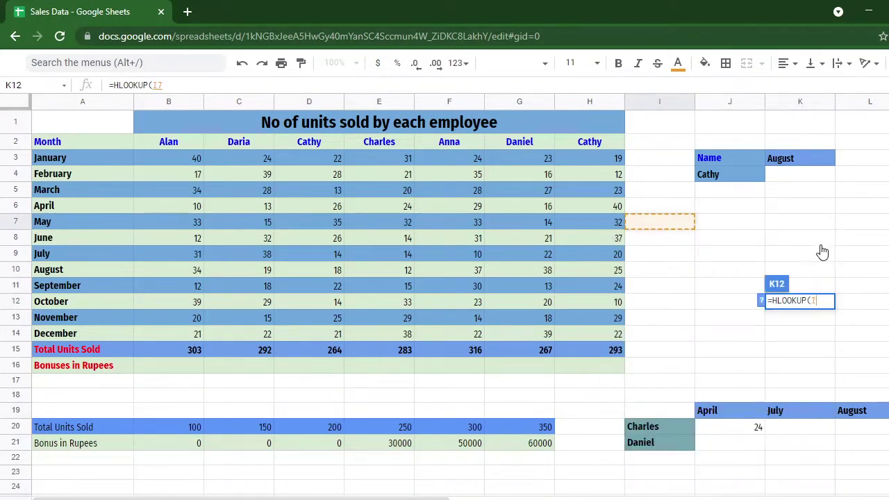
{"action": "key", "text": "Escape"}
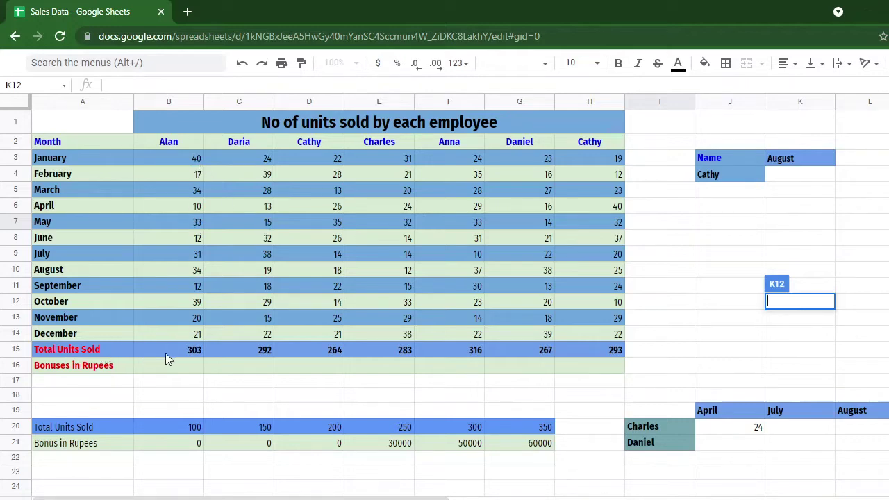
{"action": "key", "text": "Up"}
{"action": "key", "text": "Up"}
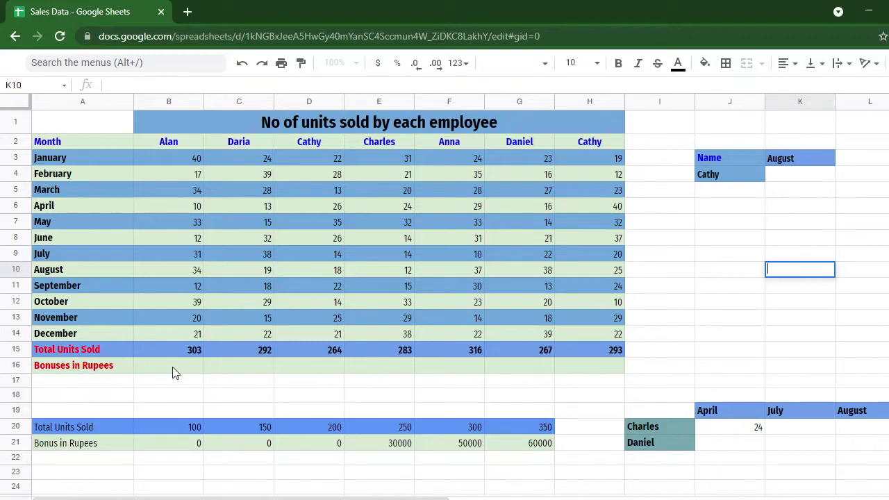
{"action": "key", "text": "Return"}
Enter an HLOOKUP formula in K4 using the employee name from J4 as quoted text, range A2:H14, index 9 and is_sorted 0.
{"action": "left_click", "coordinate": [797, 177]}
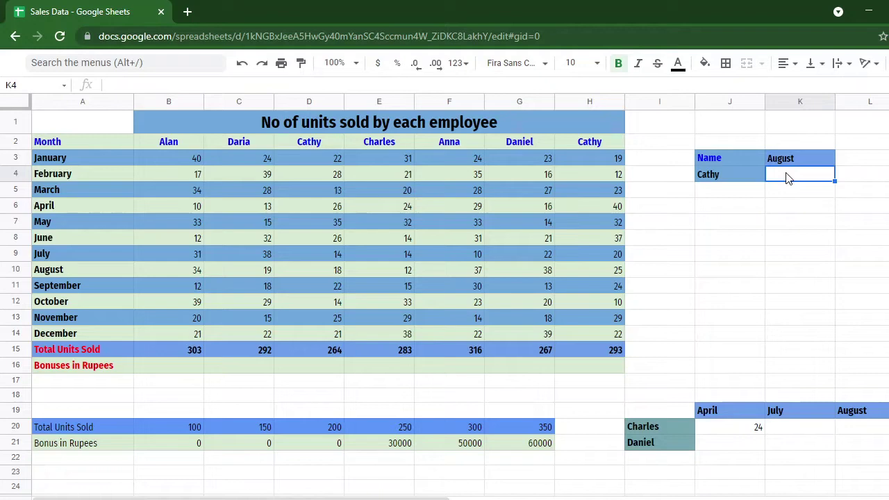
{"action": "double_click", "coordinate": [787, 176]}
{"action": "type", "text": "=HLOOkup("}
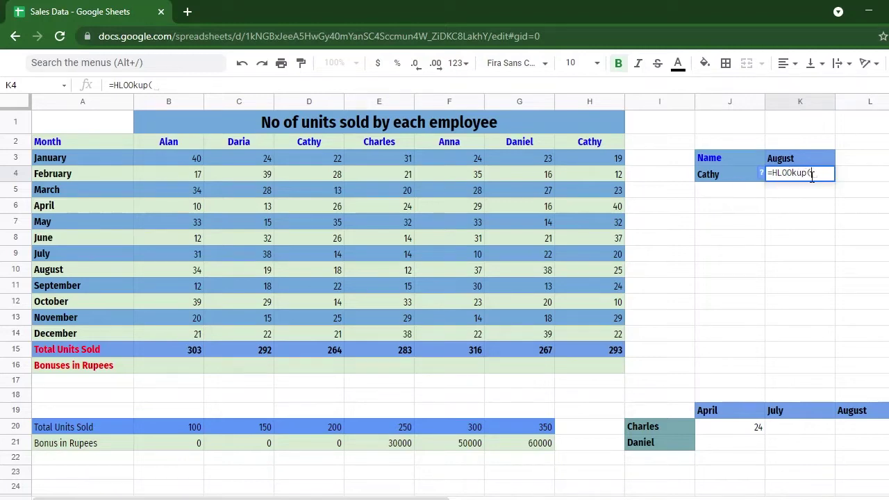
{"action": "type", "text": "\"Cathy\""}
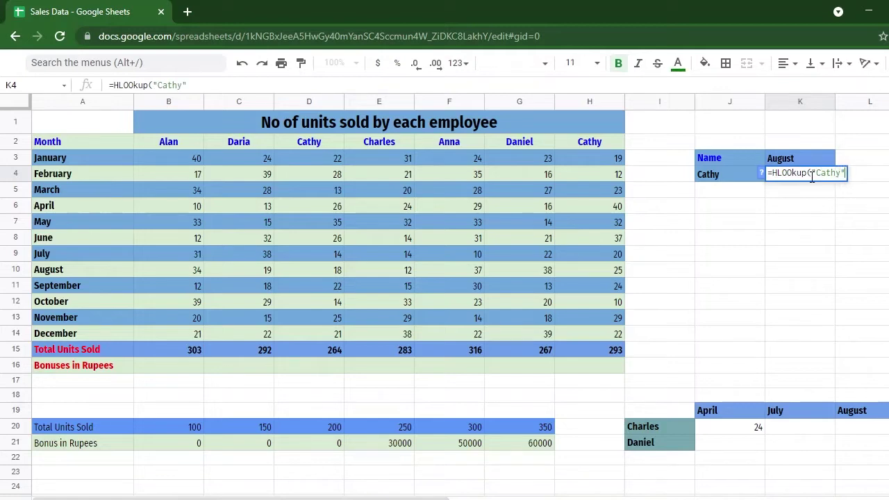
{"action": "type", "text": ","}
{"action": "mouse_move", "coordinate": [73, 141]}
{"action": "left_mouse_down"}
{"action": "mouse_move", "coordinate": [356, 246]}
{"action": "mouse_move", "coordinate": [504, 327]}
{"action": "mouse_move", "coordinate": [586, 350]}
{"action": "mouse_move", "coordinate": [588, 338]}
{"action": "mouse_move", "coordinate": [602, 336]}
{"action": "left_mouse_up"}
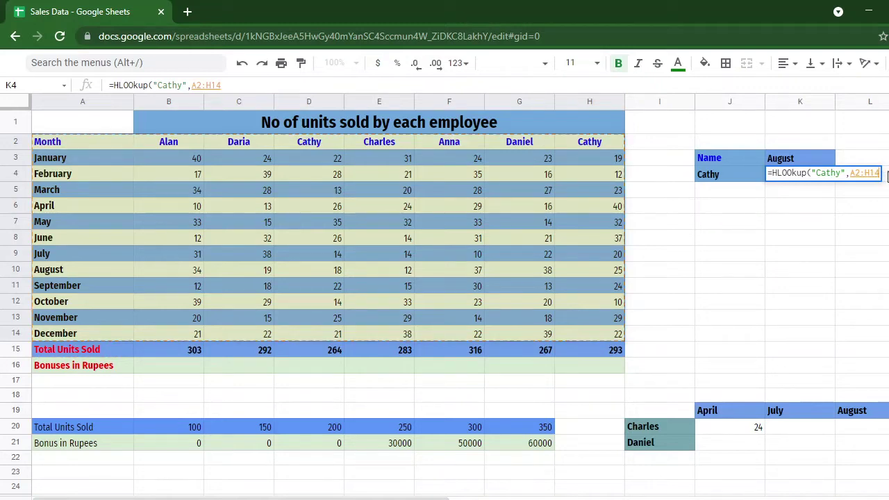
{"action": "type", "text": ","}
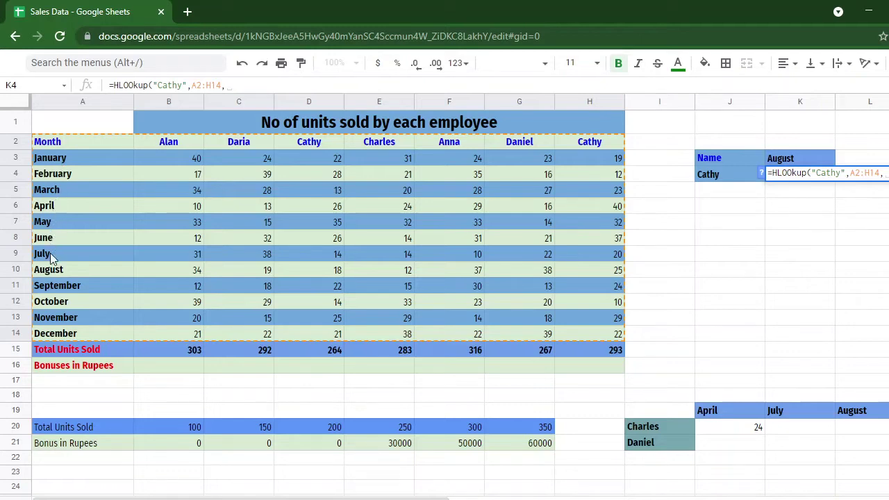
{"action": "type", "text": "9,"}
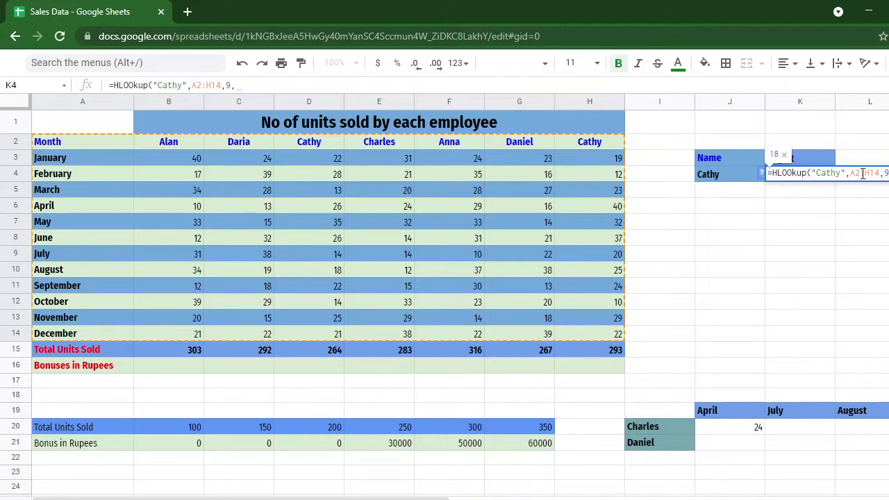
{"action": "type", "text": ")"}
{"action": "left_click", "coordinate": [808, 172]}
{"action": "type", "text": "0"}
{"action": "key", "text": "Return"}
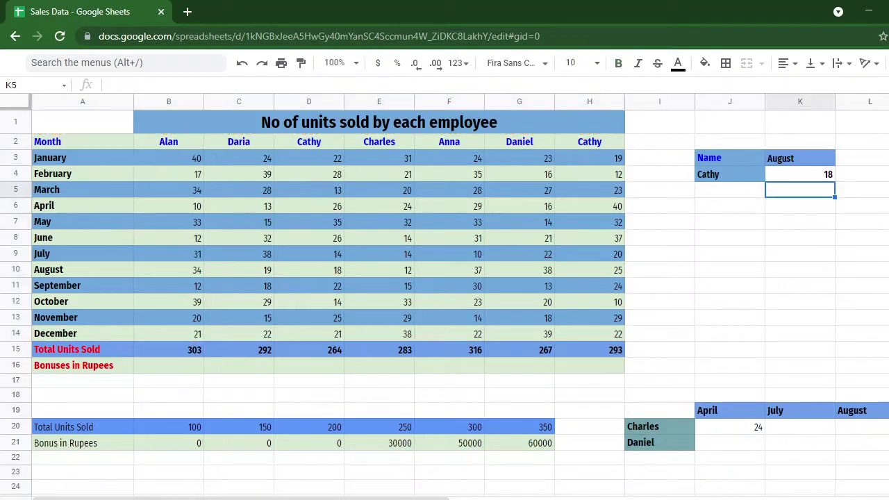
Check the K4 lookup result against the matching employee's August figure in D10.
{"action": "left_click", "coordinate": [828, 179]}
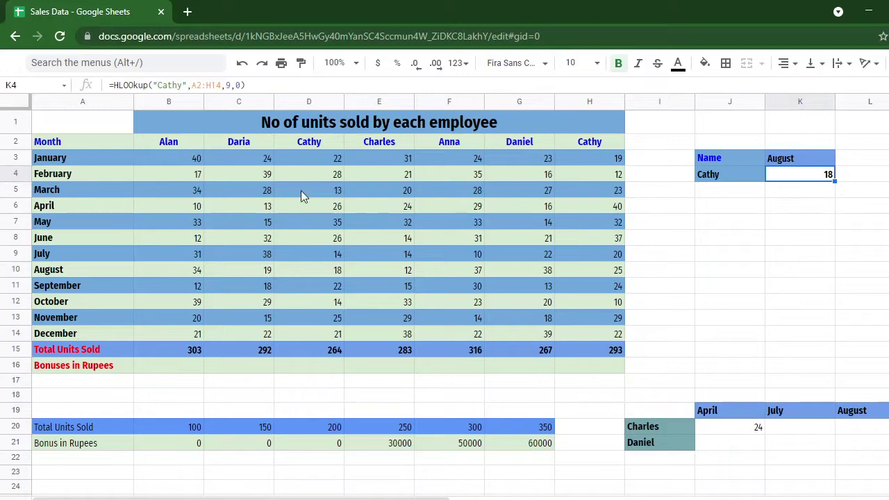
{"action": "left_click", "coordinate": [326, 161]}
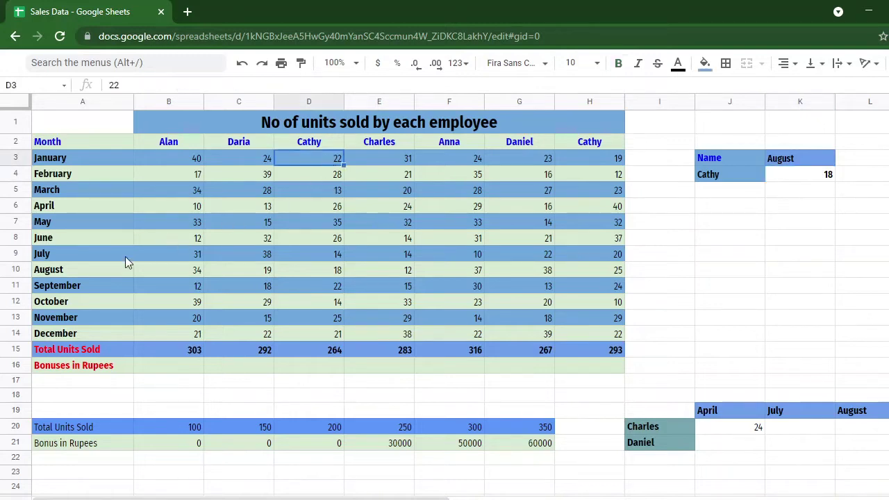
{"action": "left_click", "coordinate": [116, 276]}
{"action": "left_click", "coordinate": [319, 274]}
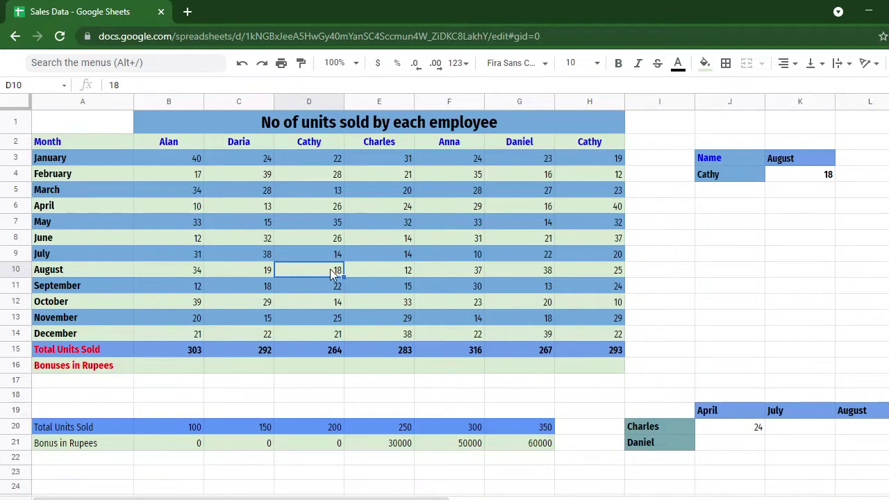
Replace the quoted search key in the K4 HLOOKUP formula with a reference to cell D2.
{"action": "left_click", "coordinate": [752, 175]}
{"action": "left_click", "coordinate": [771, 176]}
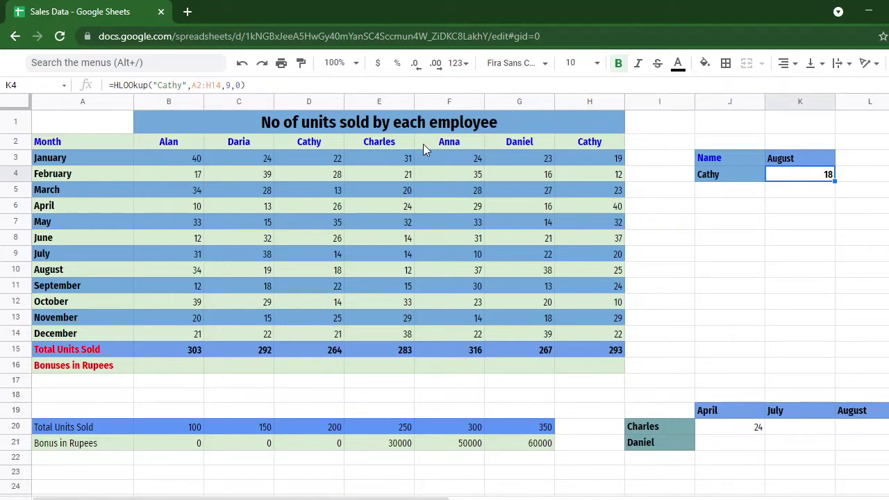
{"action": "left_click", "coordinate": [186, 85]}
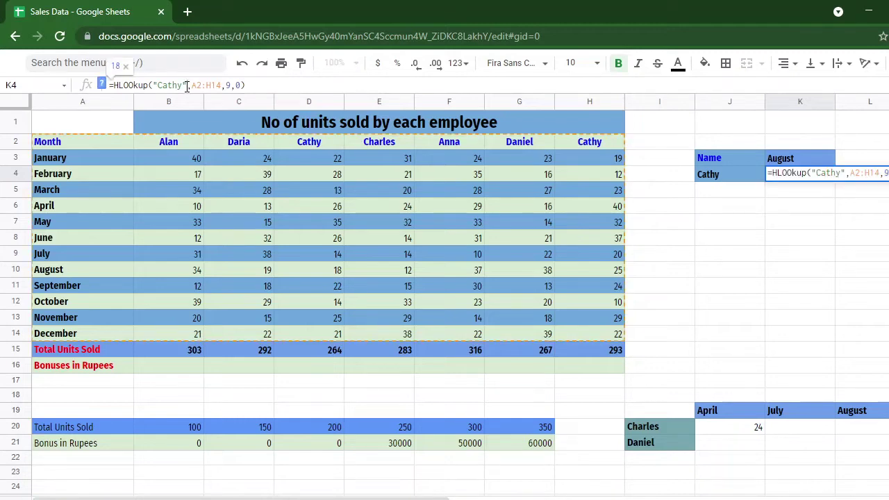
{"action": "key", "text": "BackSpace"}
{"action": "key", "text": "BackSpace"}
{"action": "key", "text": "BackSpace"}
{"action": "key", "text": "BackSpace"}
{"action": "key", "text": "BackSpace"}
{"action": "key", "text": "BackSpace"}
{"action": "key", "text": "BackSpace"}
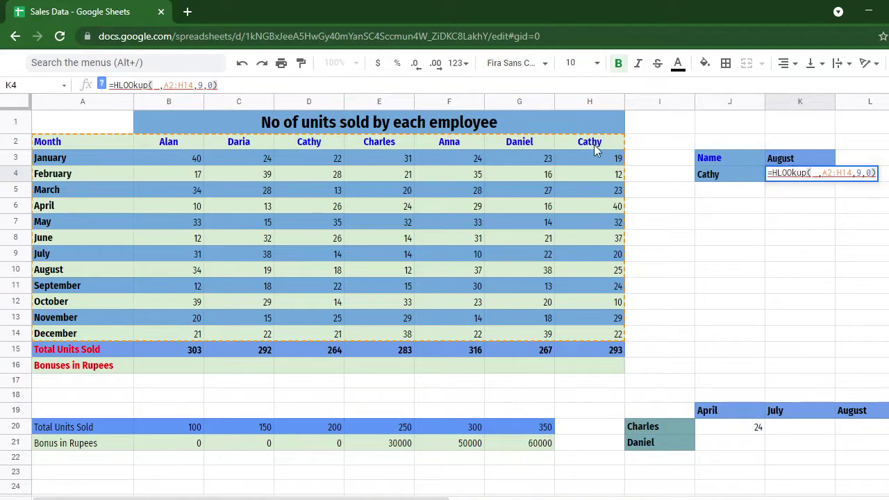
{"action": "left_click", "coordinate": [315, 140]}
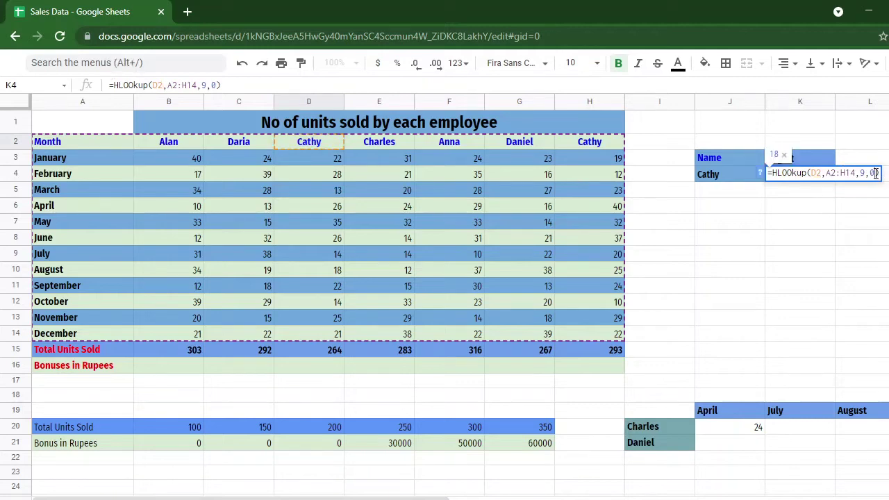
{"action": "key", "text": "Return"}
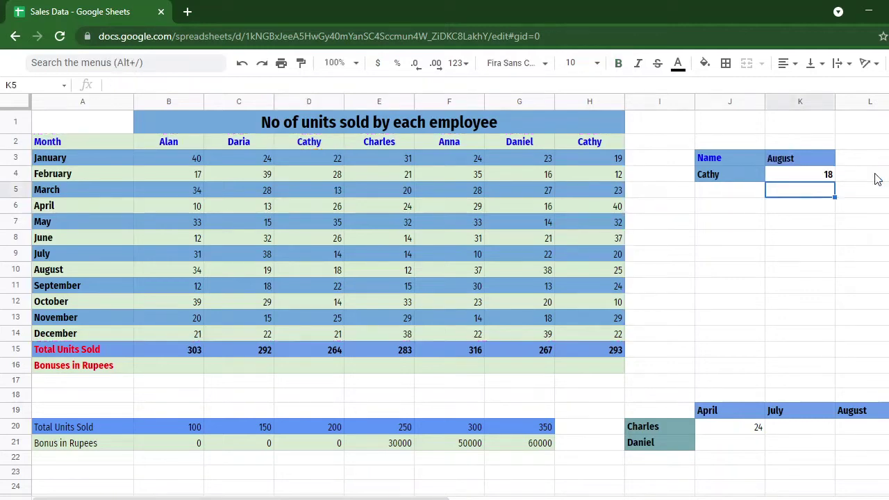
Change the K4 formula's search key from the D2 reference back to the employee's name as quoted text.
{"action": "left_click", "coordinate": [826, 175]}
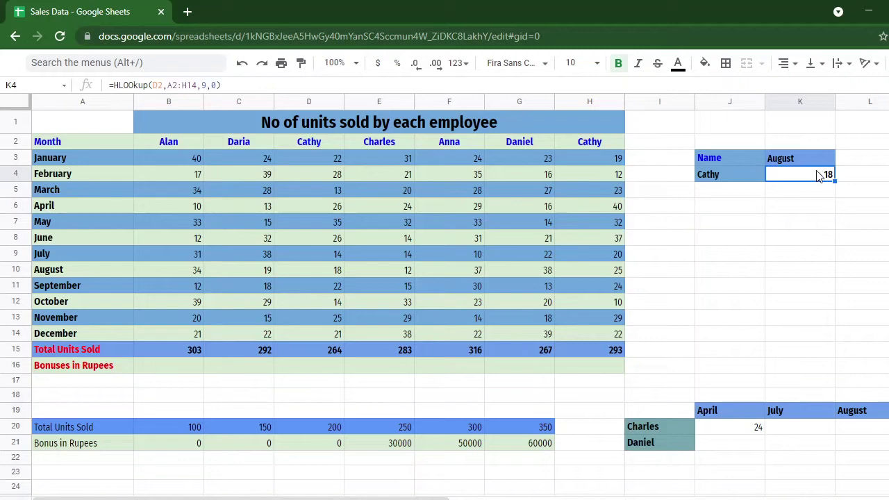
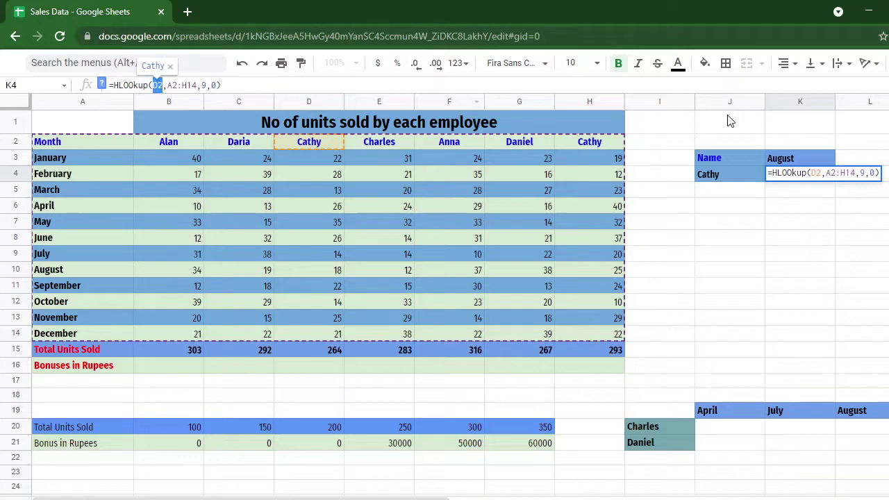
{"action": "left_click", "coordinate": [823, 173]}
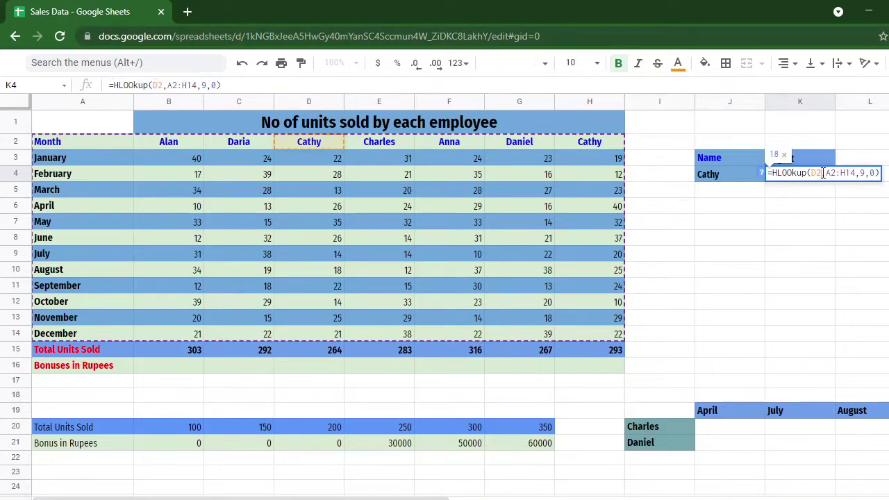
{"action": "type", "text": "\"Cath"}
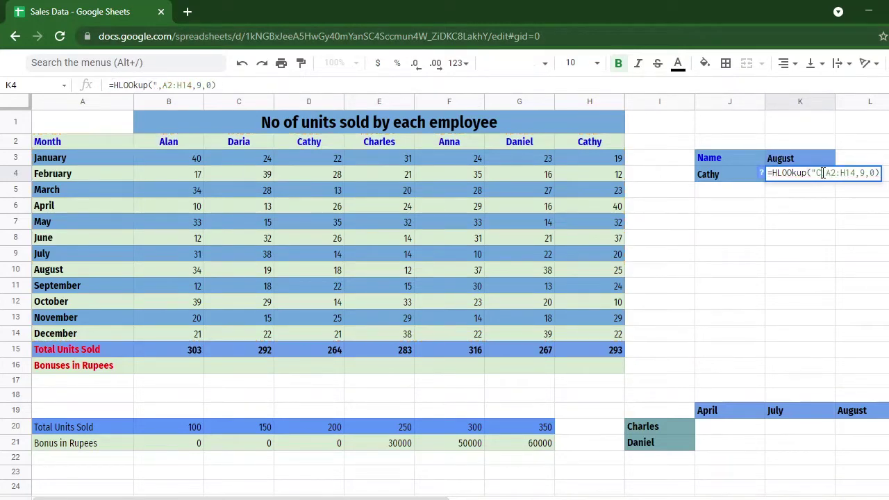
{"action": "type", "text": "y\""}
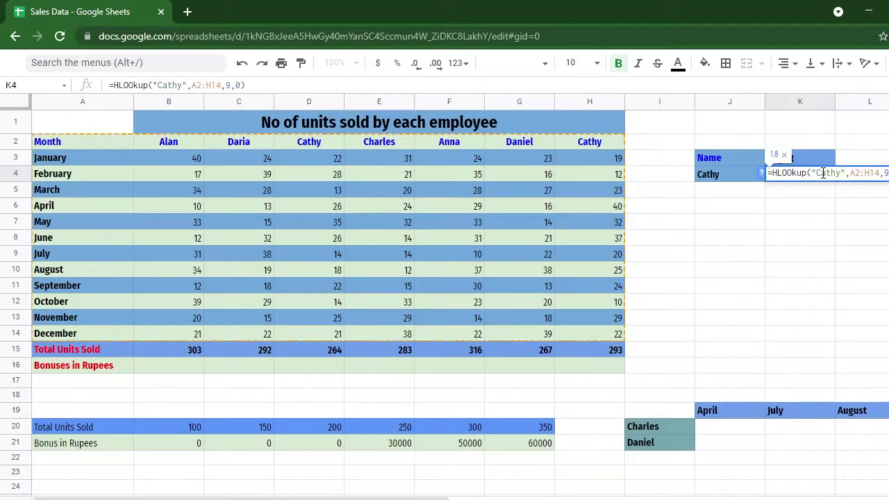
{"action": "key", "text": "Return"}
{"action": "left_click", "coordinate": [818, 177]}
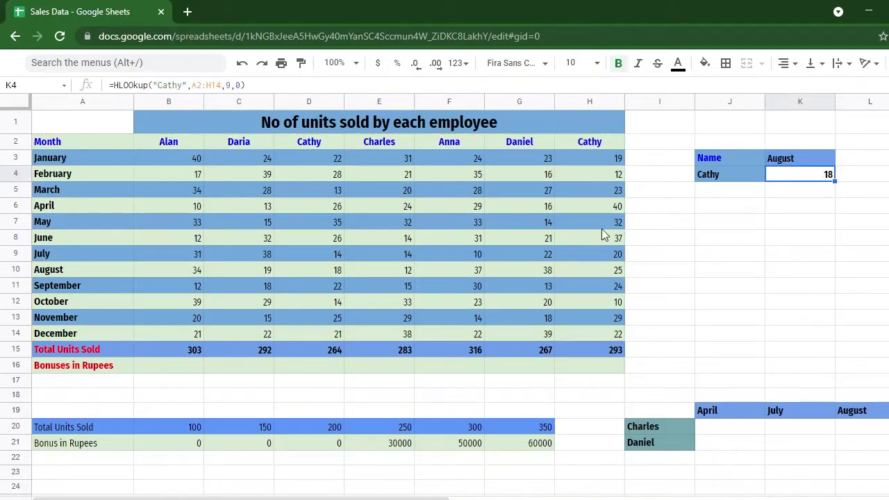
Append the initial R to the employee name in header cell H2 and to the lookup name in J4.
{"action": "left_click", "coordinate": [318, 146]}
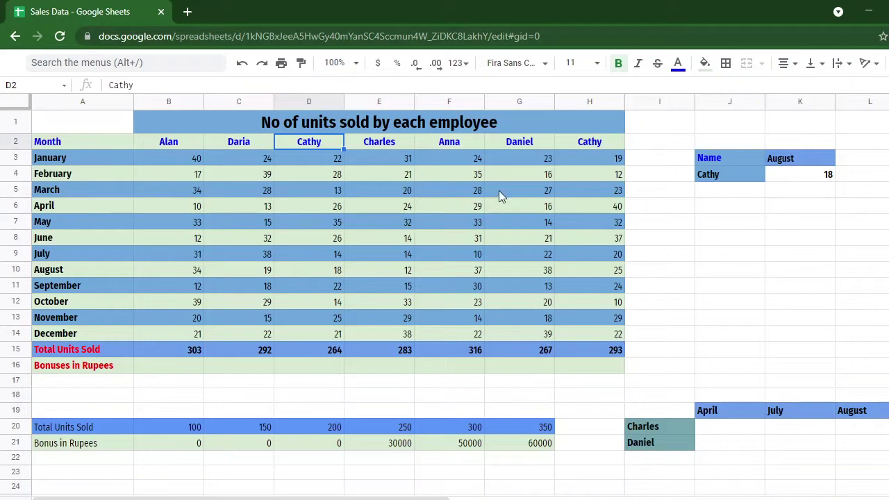
{"action": "left_click", "coordinate": [596, 142]}
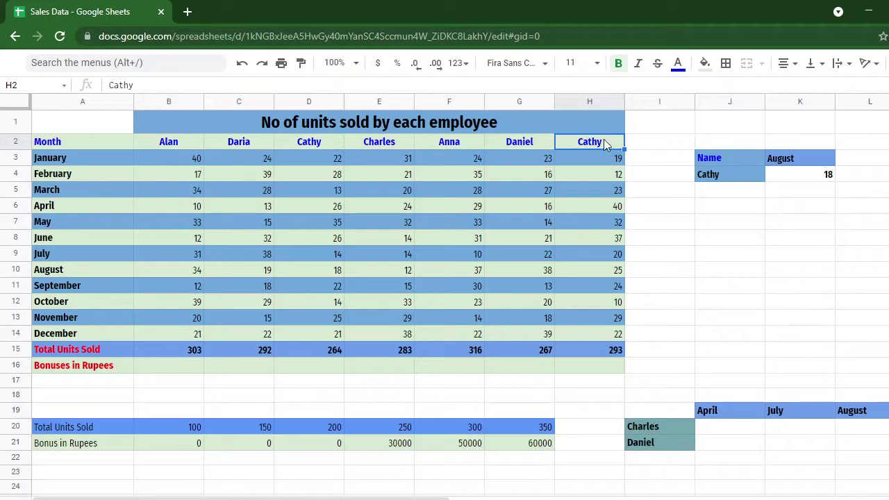
{"action": "double_click", "coordinate": [605, 143]}
{"action": "type", "text": "R"}
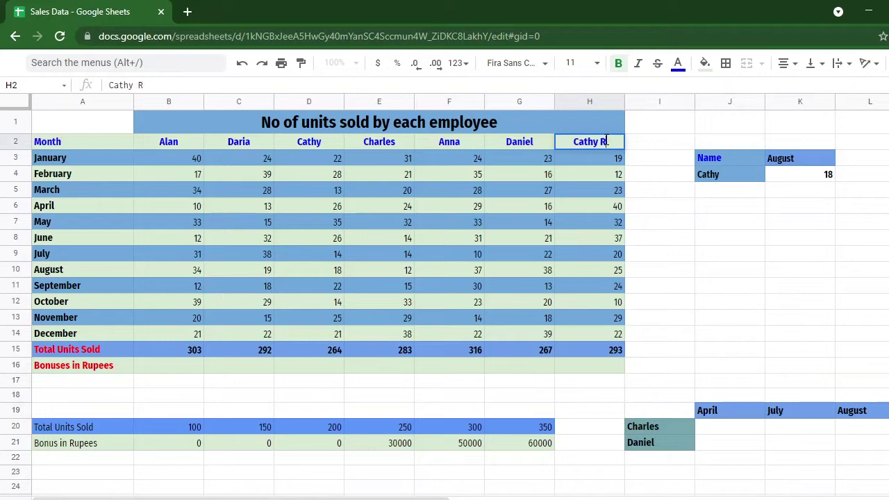
{"action": "left_click", "coordinate": [736, 178]}
{"action": "double_click", "coordinate": [731, 174]}
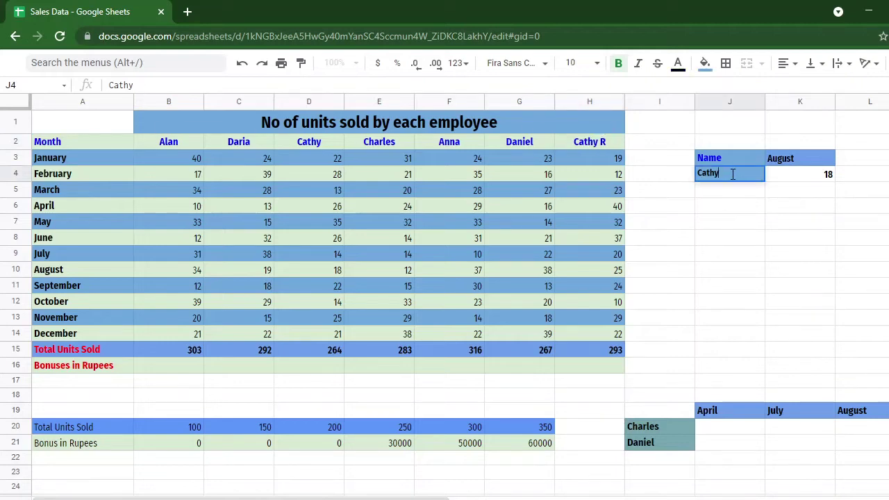
{"action": "type", "text": "R"}
Append the initial R to the quoted search key in the K4 HLOOKUP formula and compare the result with H10.
{"action": "left_click", "coordinate": [796, 179]}
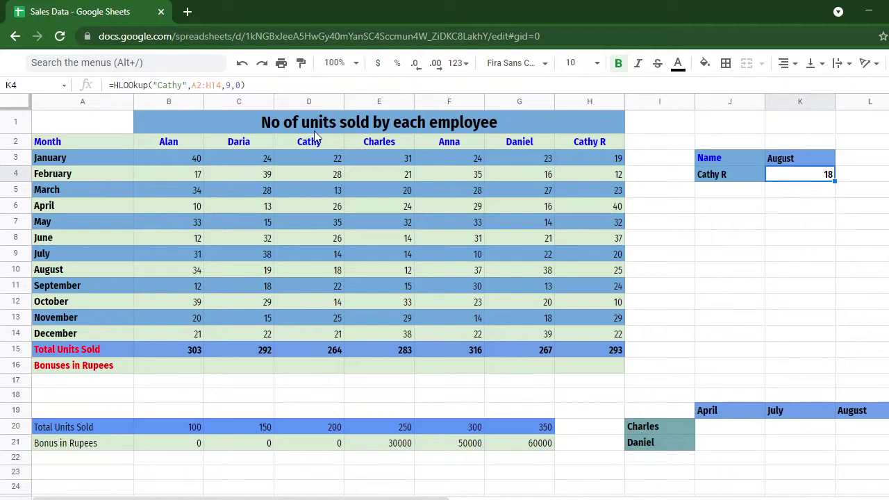
{"action": "left_click", "coordinate": [183, 85]}
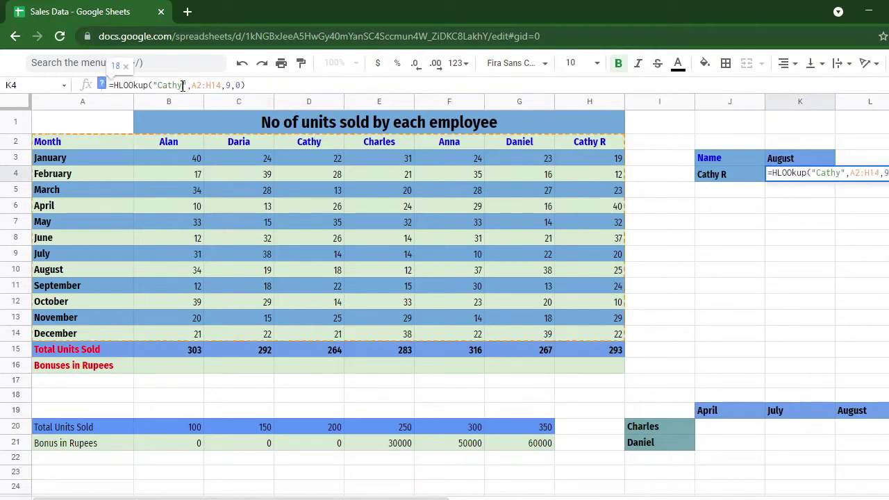
{"action": "type", "text": "R"}
{"action": "key", "text": "Return"}
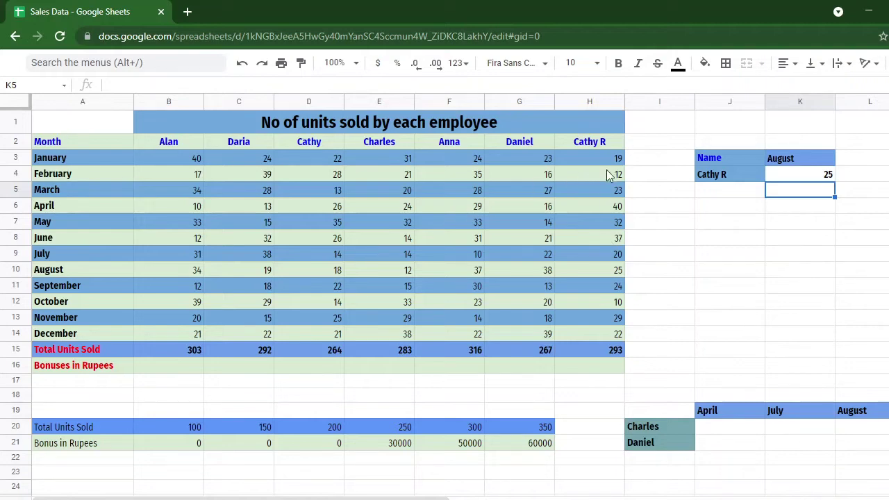
{"action": "left_click", "coordinate": [595, 272]}
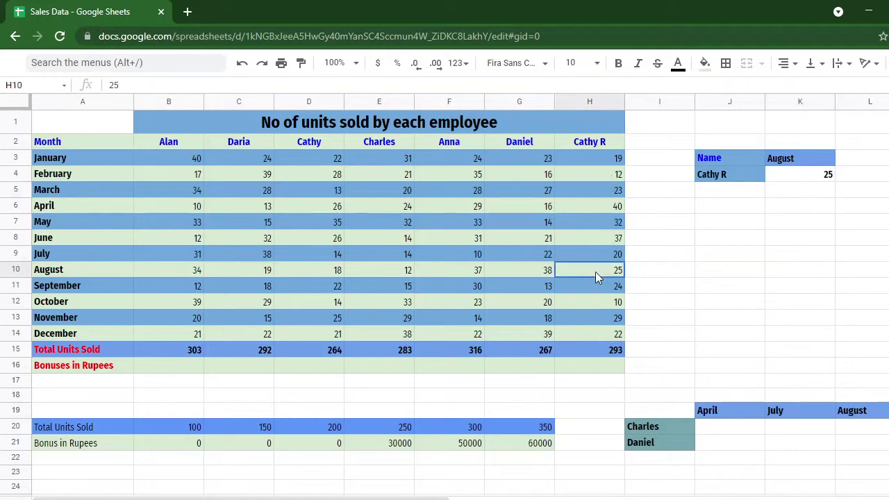
{"action": "left_click", "coordinate": [828, 174]}
Retype the employee name and initial in J4 entirely in lowercase and compare the K4 result with H10.
{"action": "left_click", "coordinate": [723, 180]}
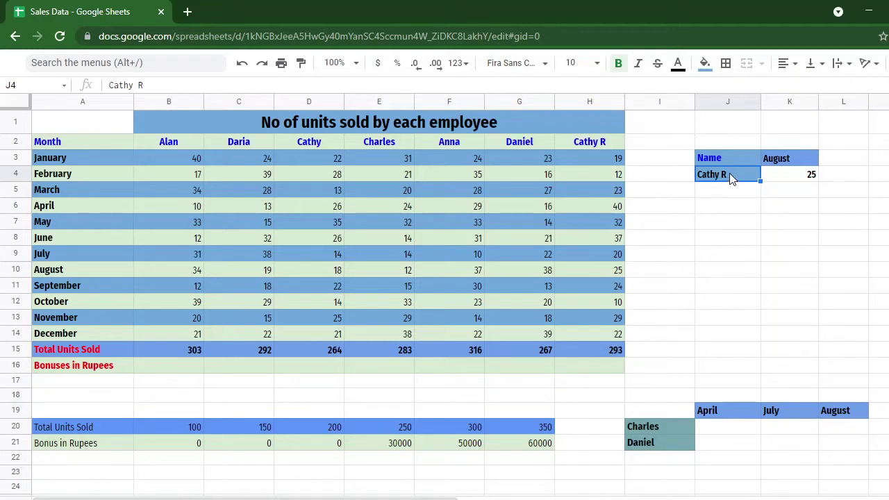
{"action": "double_click", "coordinate": [727, 178]}
{"action": "key", "text": "shift+Left"}
{"action": "key", "text": "shift+Left"}
{"action": "key", "text": "shift+Left"}
{"action": "key", "text": "shift+Left"}
{"action": "key", "text": "shift+Left"}
{"action": "key", "text": "shift+Left"}
{"action": "key", "text": "shift+Left"}
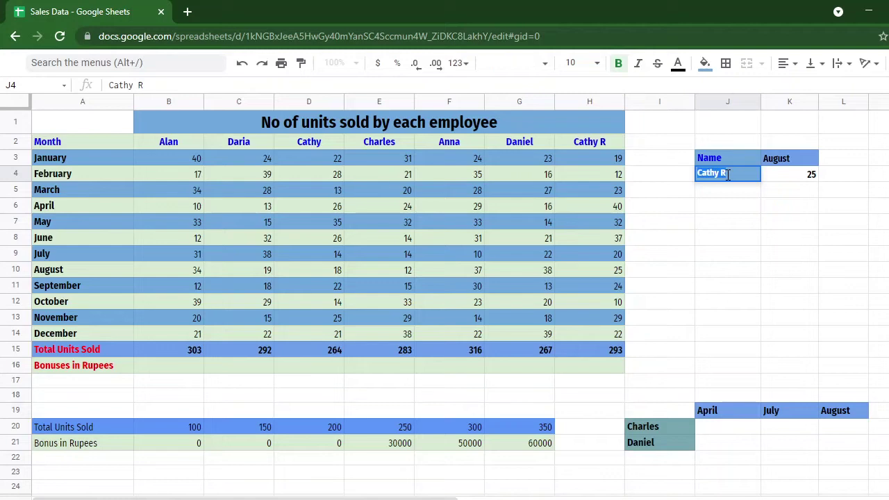
{"action": "type", "text": "cathy r"}
{"action": "key", "text": "Return"}
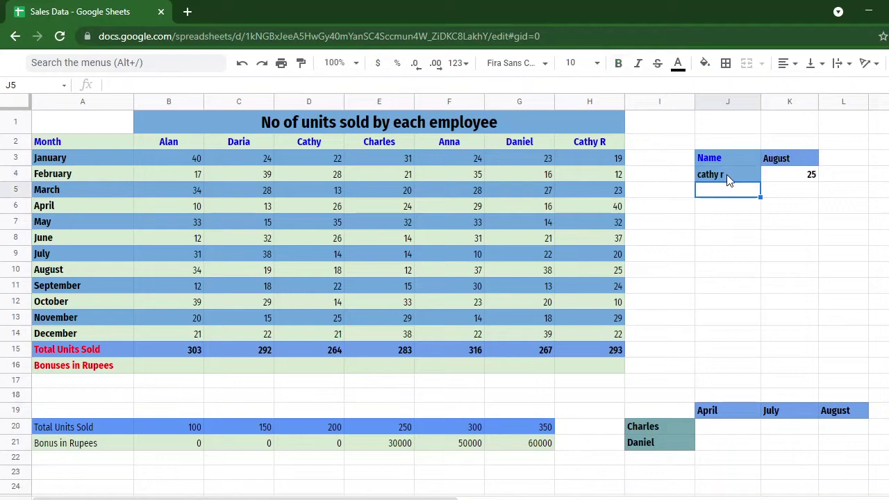
{"action": "left_click", "coordinate": [786, 181]}
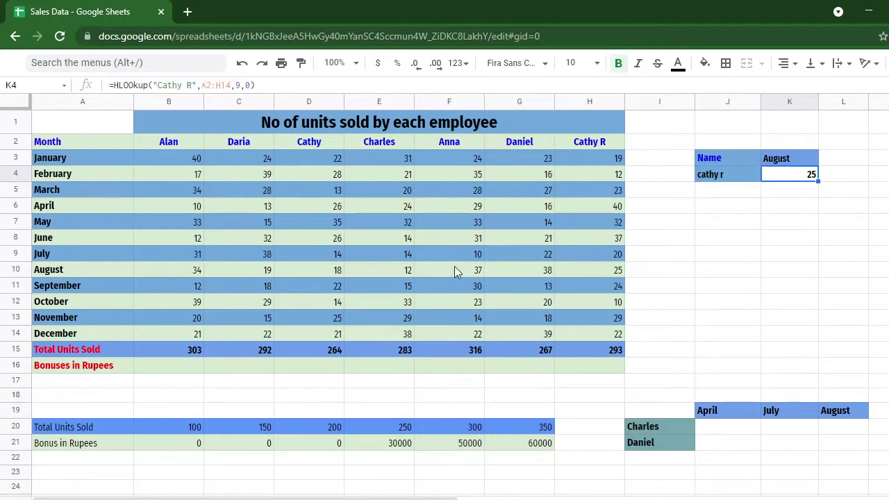
{"action": "left_click", "coordinate": [615, 272]}
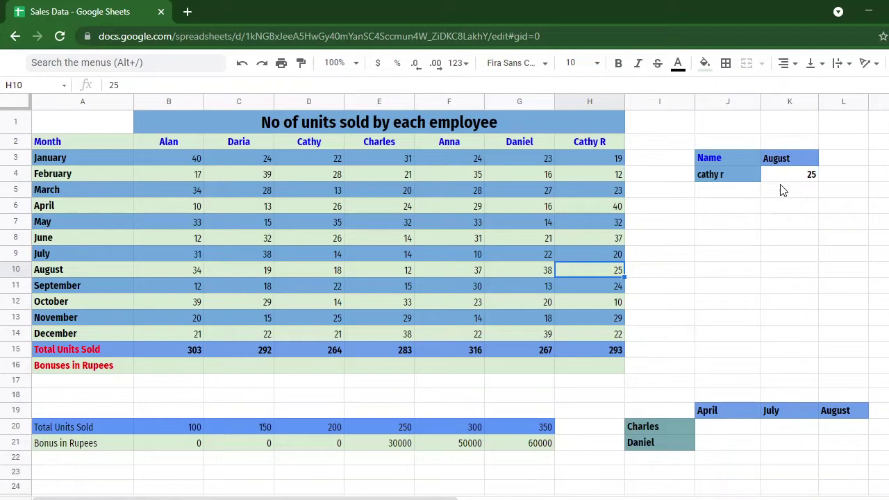
{"action": "left_click", "coordinate": [800, 175]}
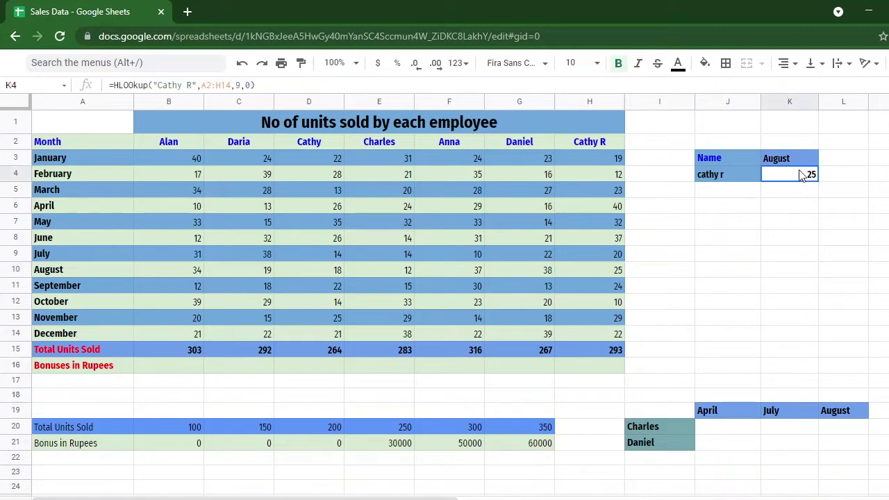
Retype the employee name in J4 in alternating upper and lower case with a capital R and check the K4 result.
{"action": "left_click", "coordinate": [744, 174]}
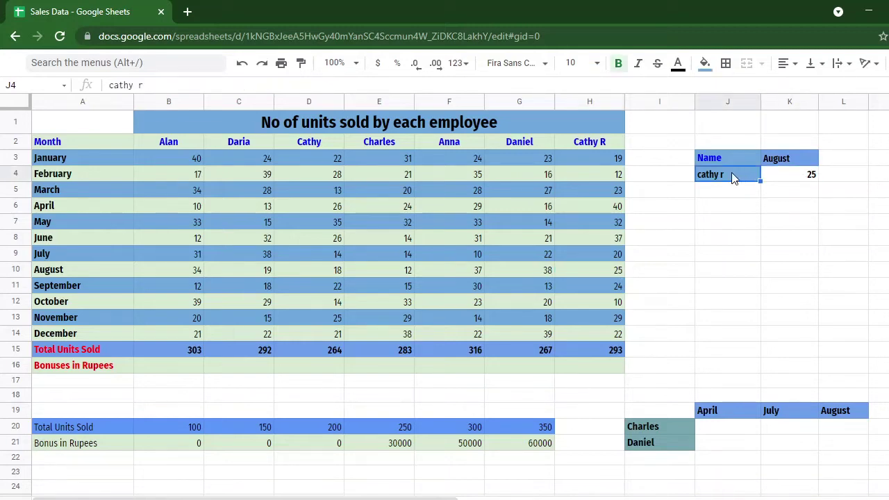
{"action": "double_click", "coordinate": [731, 173]}
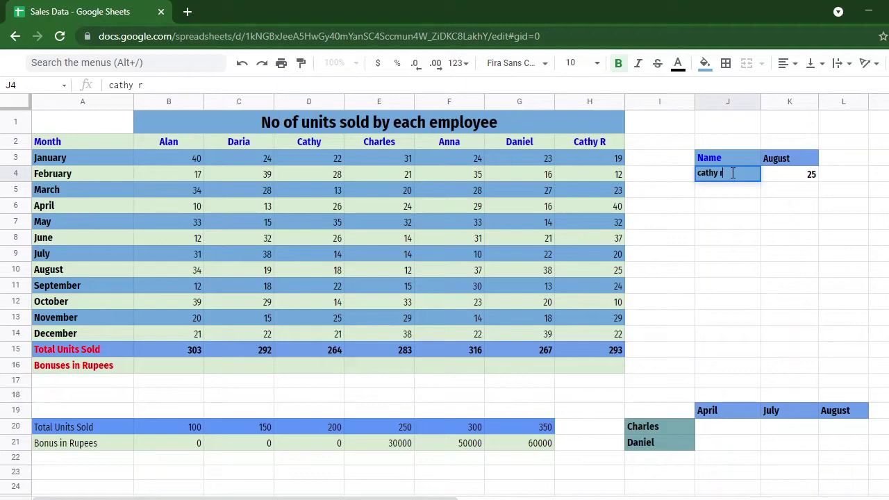
{"action": "key", "text": "shift+Home"}
{"action": "type", "text": "CaThY R"}
{"action": "key", "text": "Return"}
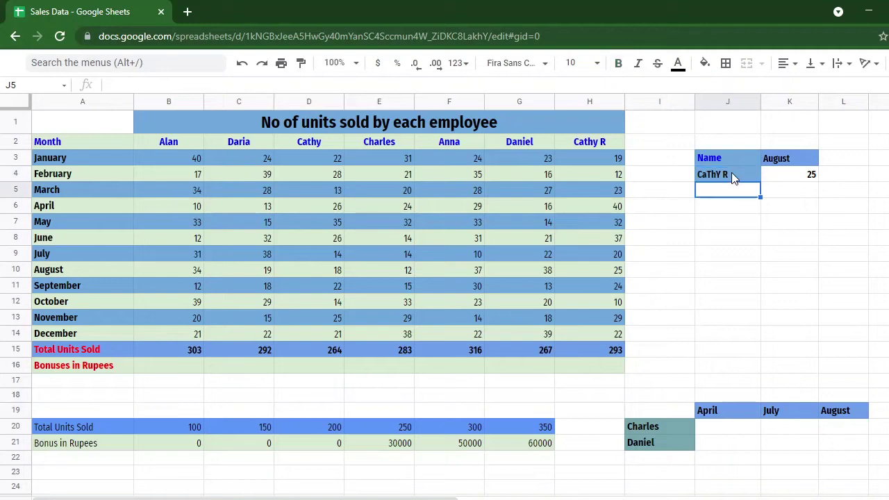
{"action": "left_click", "coordinate": [793, 178]}
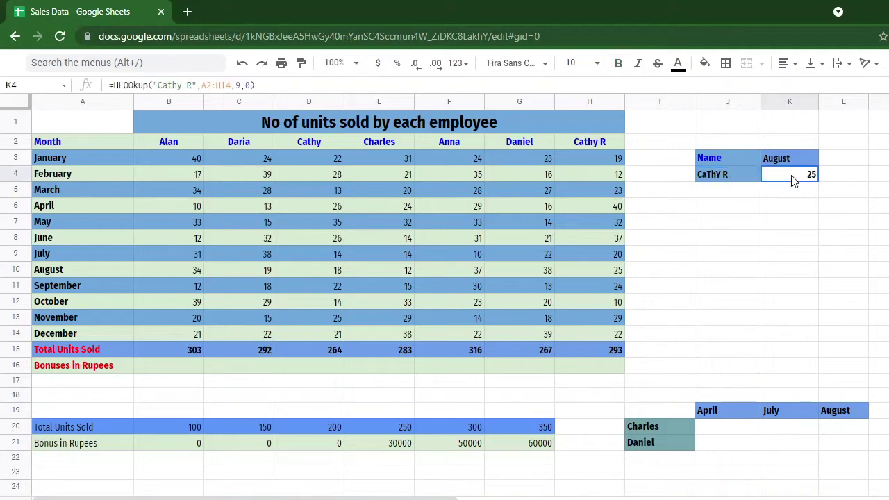
{"action": "left_click", "coordinate": [735, 174]}
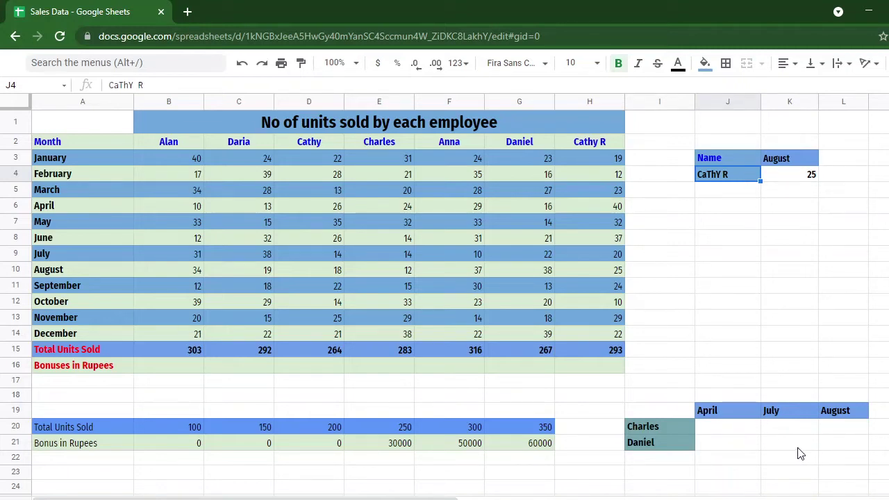
Begin an HLOOKUP formula in J20 with E2 as the search key and B2:H14 as the range.
{"action": "left_click", "coordinate": [740, 432]}
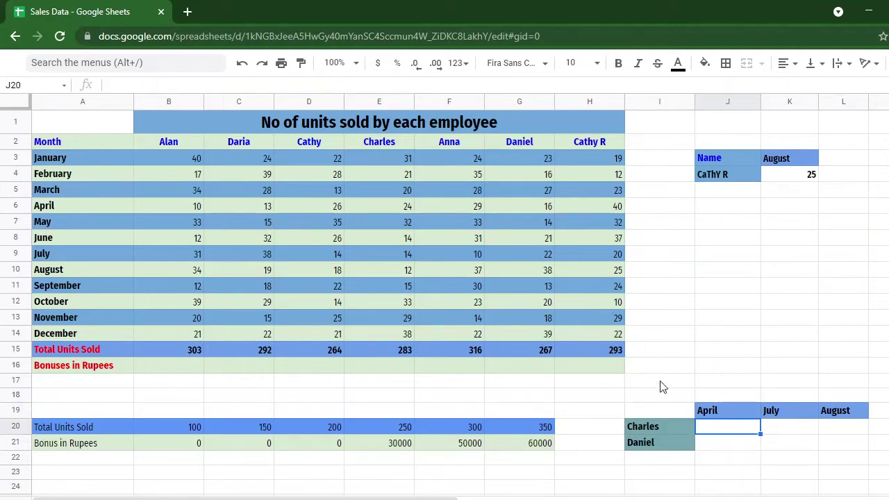
{"action": "double_click", "coordinate": [723, 427]}
{"action": "type", "text": "=HL"}
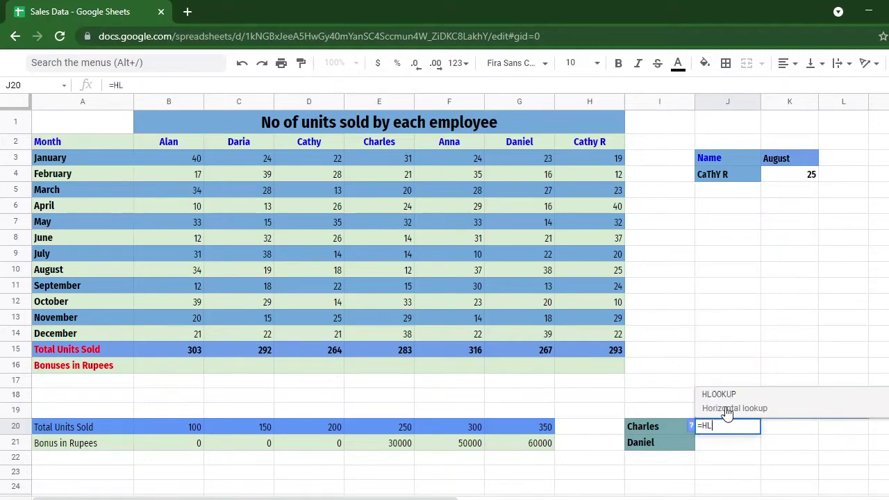
{"action": "left_click", "coordinate": [727, 410]}
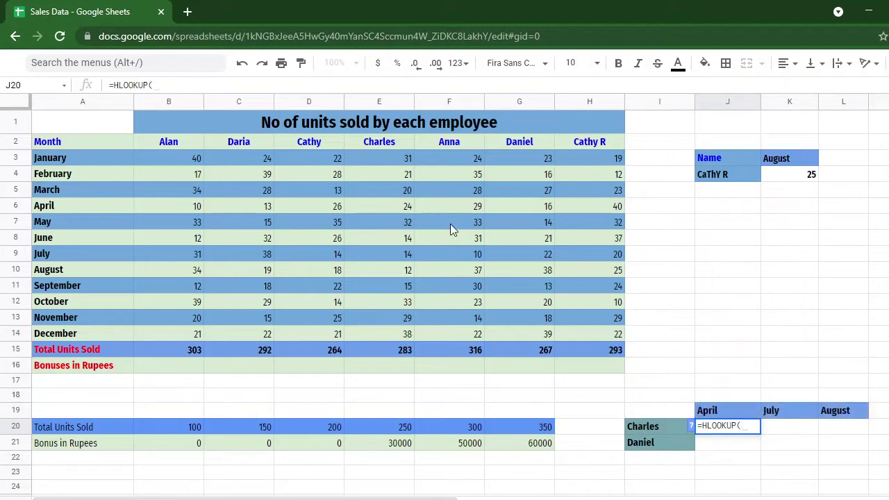
{"action": "left_click", "coordinate": [378, 142]}
{"action": "type", "text": ","}
{"action": "left_click", "coordinate": [155, 144]}
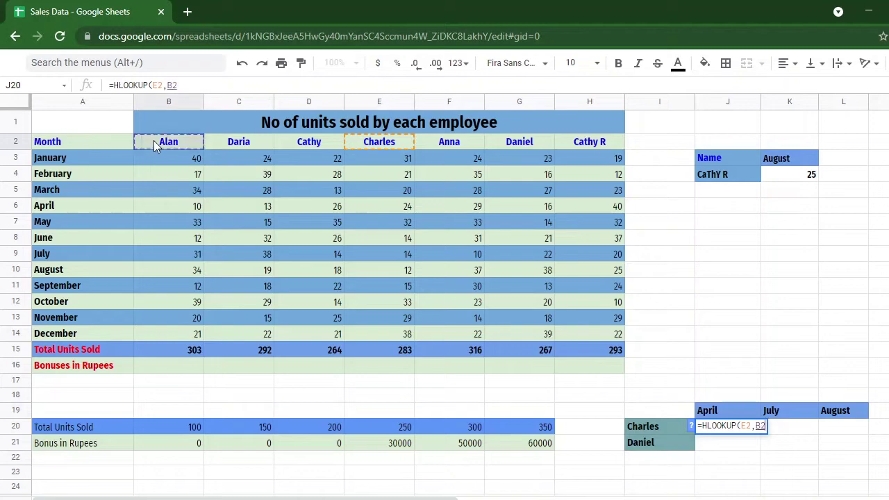
{"action": "left_click_drag", "start_coordinate": [172, 149], "coordinate": [589, 334]}
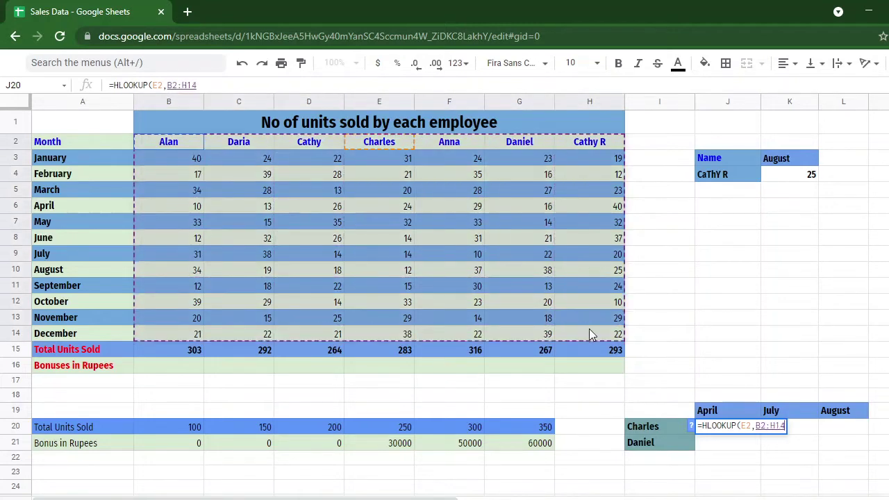
Make the lookup range in the J20 formula absolute as $B$2:$H$14.
{"action": "left_click", "coordinate": [755, 426]}
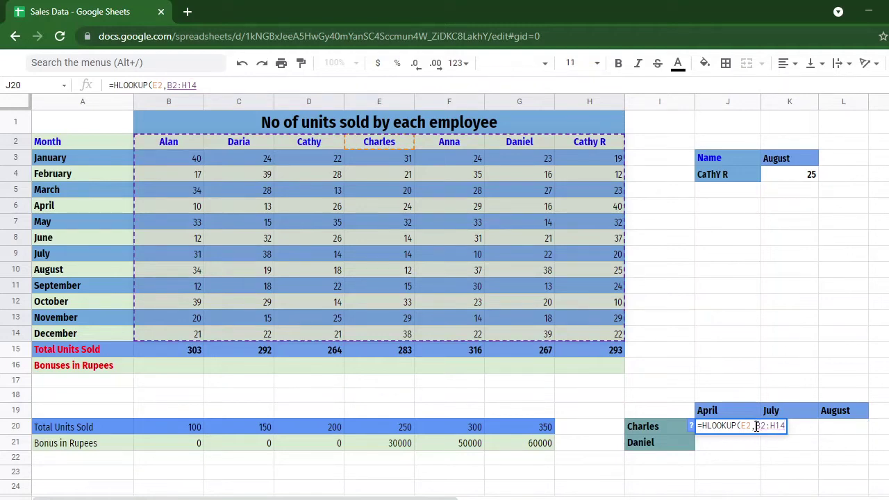
{"action": "type", "text": "$B"}
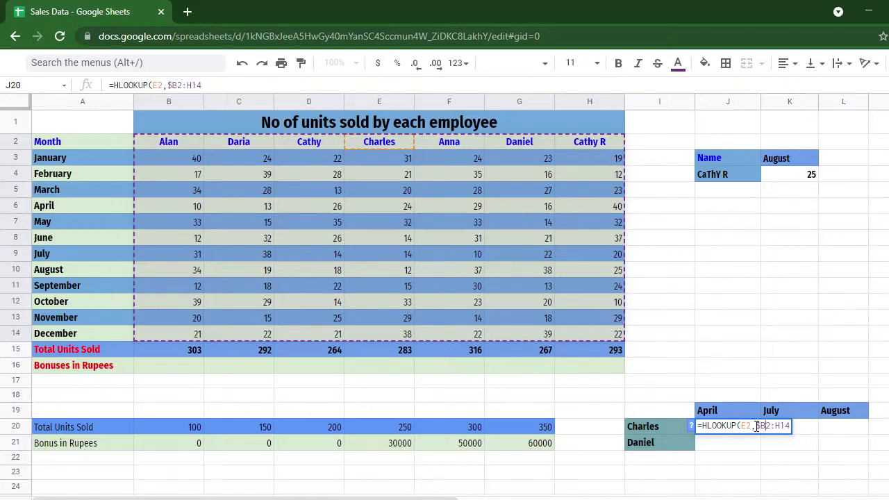
{"action": "type", "text": "$2:"}
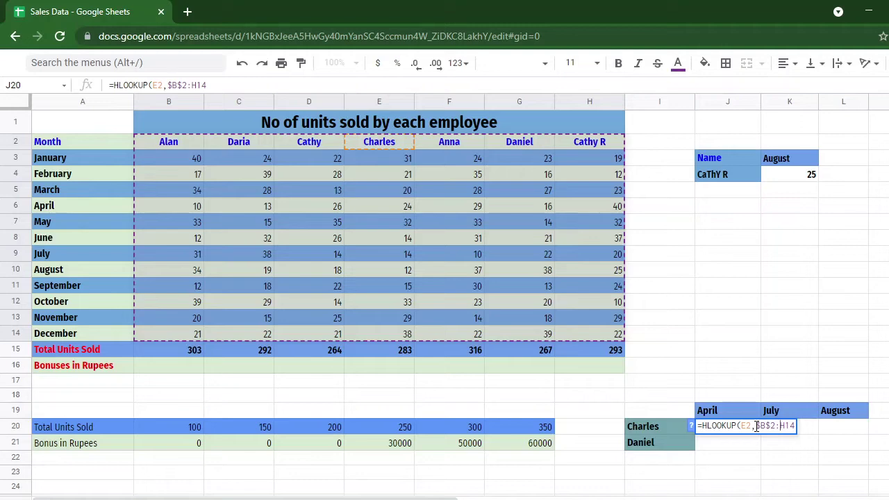
{"action": "type", "text": "$"}
{"action": "key", "text": "Right"}
{"action": "type", "text": "$14"}
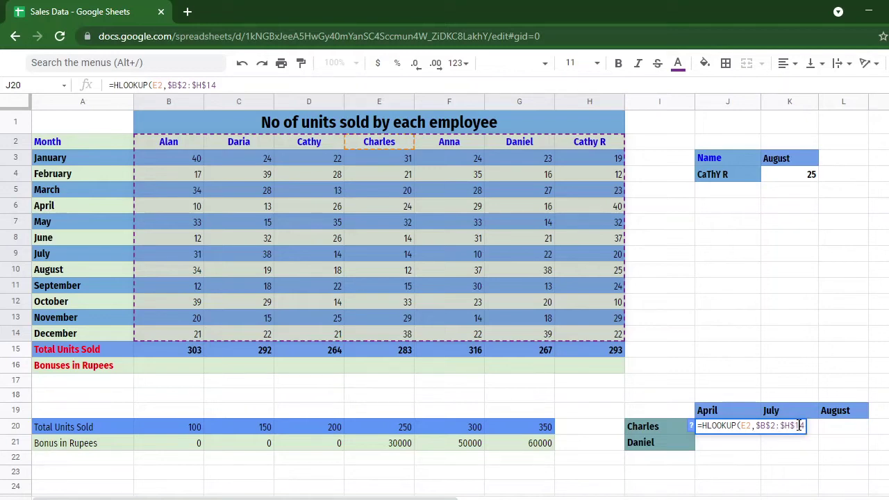
Complete the J20 HLOOKUP formula with row index 5 for April and FALSE for an exact match.
{"action": "type", "text": ","}
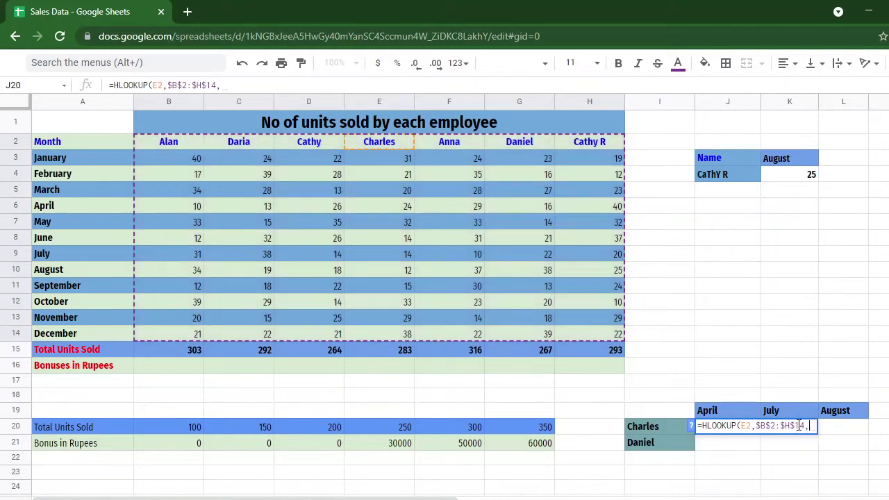
{"action": "type", "text": "5"}
{"action": "type", "text": ",FA"}
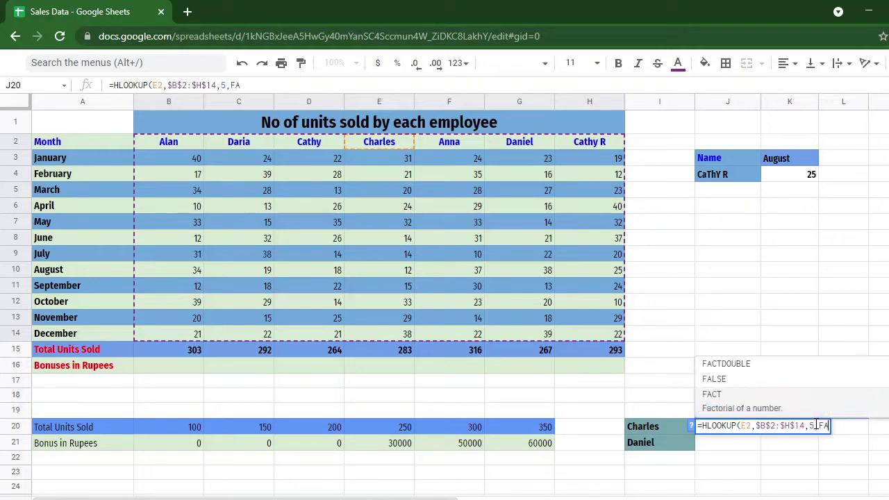
{"action": "type", "text": "LS"}
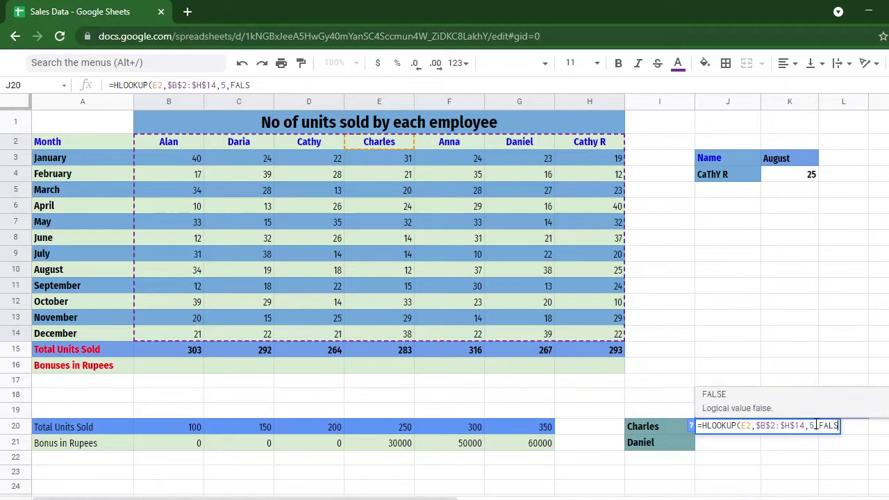
{"action": "type", "text": "E)"}
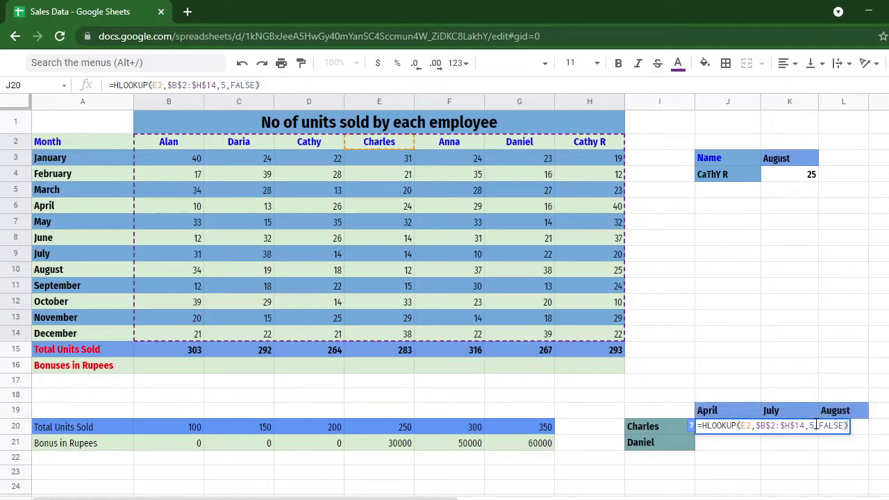
{"action": "key", "text": "Return"}
Copy the J20 HLOOKUP formula text unchanged into K20 under July.
{"action": "left_click", "coordinate": [740, 428]}
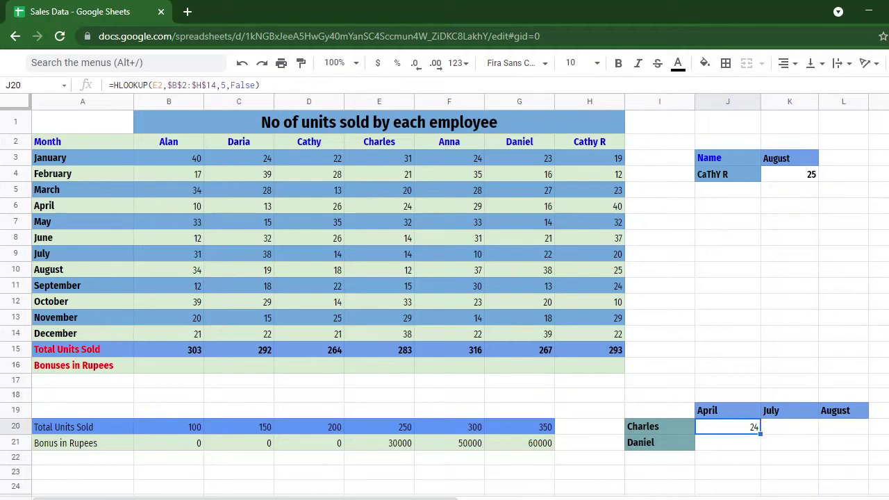
{"action": "left_click", "coordinate": [287, 86]}
{"action": "key", "text": "ctrl+a"}
{"action": "key", "text": "ctrl+c"}
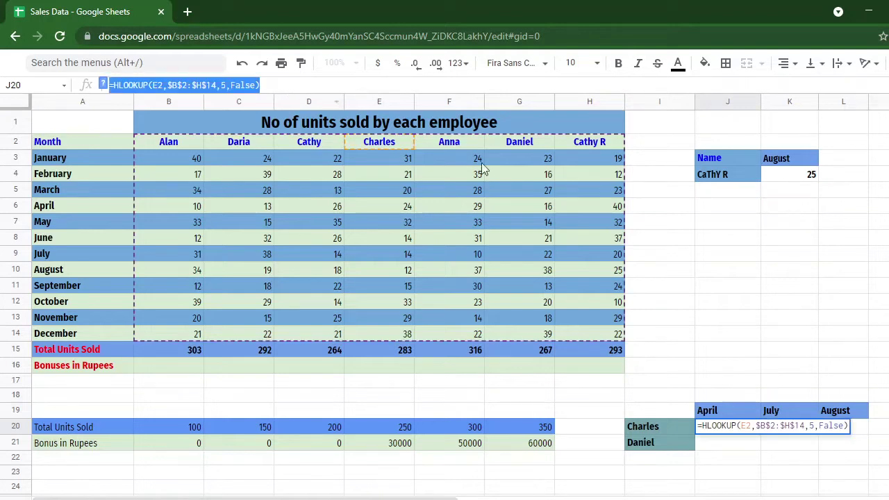
{"action": "left_click", "coordinate": [771, 446]}
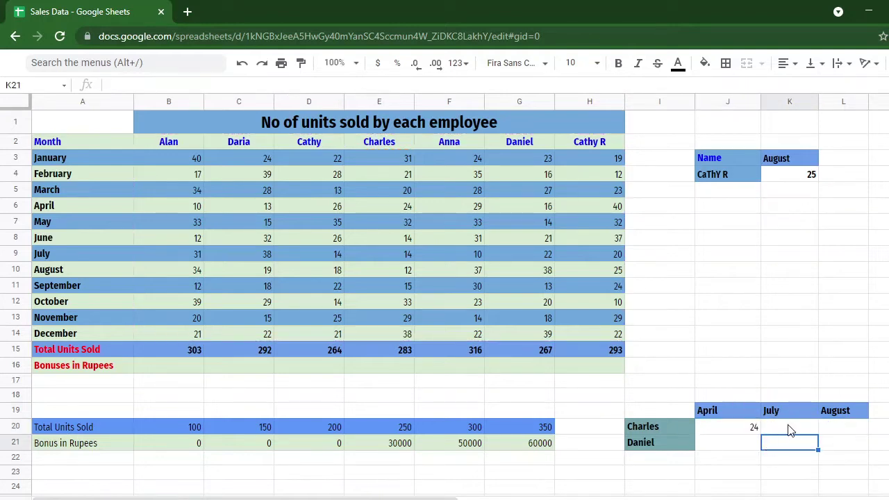
{"action": "left_click", "coordinate": [789, 429]}
{"action": "key", "text": "ctrl+v"}
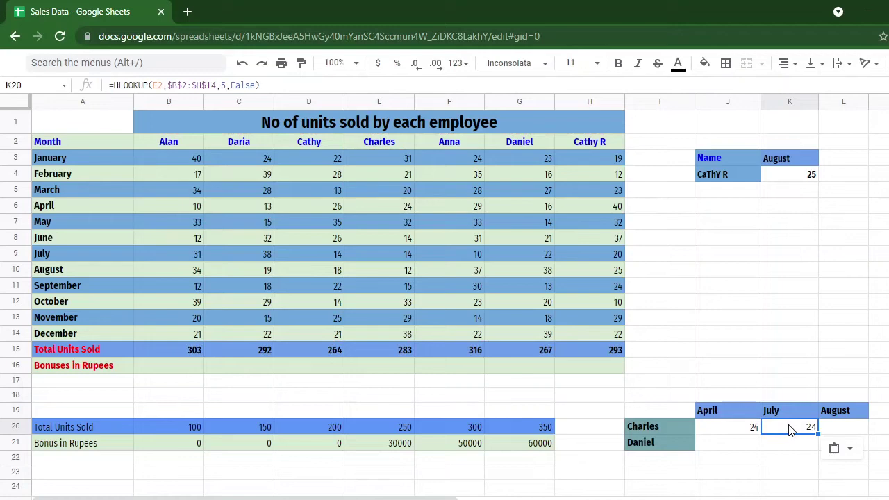
Change the row index in the K20 HLOOKUP formula to 8.
{"action": "left_click", "coordinate": [224, 86]}
{"action": "key", "text": "BackSpace"}
{"action": "type", "text": "8"}
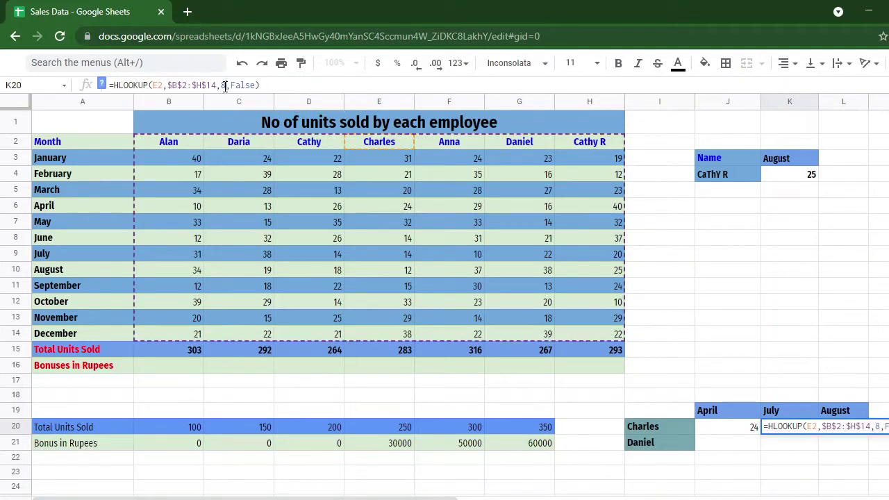
{"action": "key", "text": "Return"}
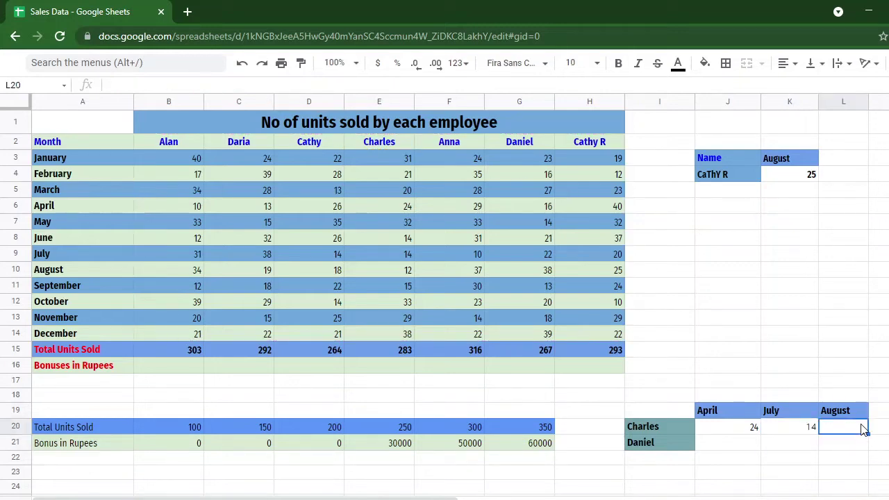
Paste the HLOOKUP formula into L20 under August and set its row index to 9.
{"action": "key", "text": "ctrl+v"}
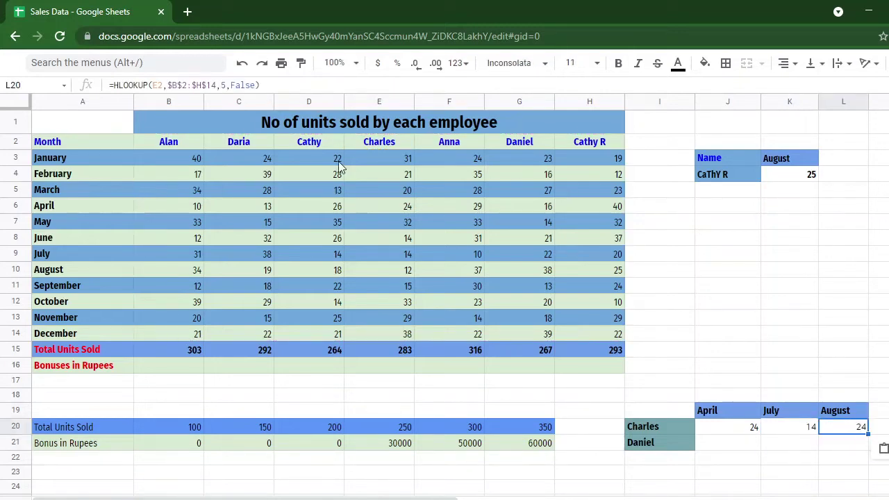
{"action": "left_click", "coordinate": [223, 84]}
{"action": "key", "text": "BackSpace"}
{"action": "type", "text": "9"}
{"action": "key", "text": "Return"}
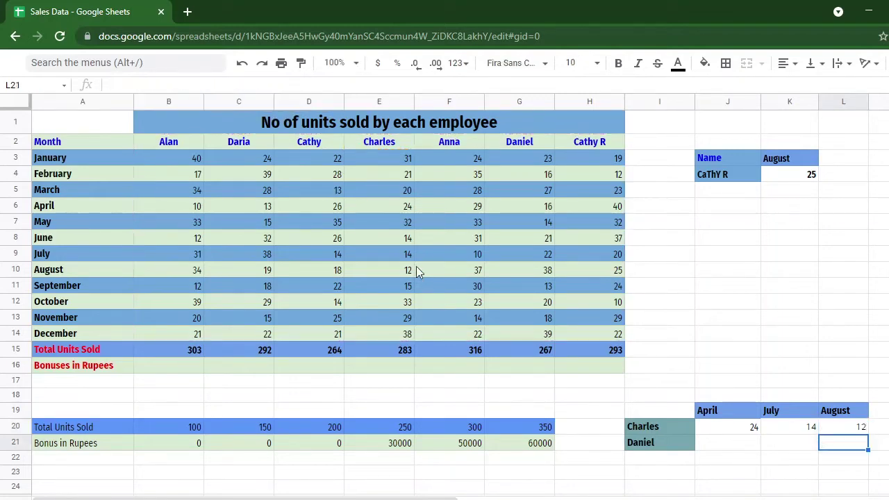
Fill the HLOOKUP formulas in J20:L20 down into row 21 for the second employee.
{"action": "left_click", "coordinate": [739, 430]}
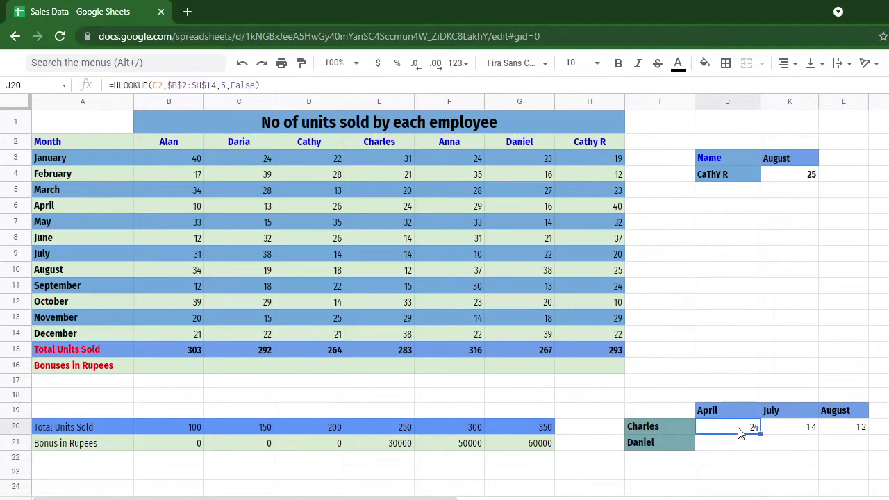
{"action": "key", "text": "shift+Right"}
{"action": "key", "text": "shift+Right"}
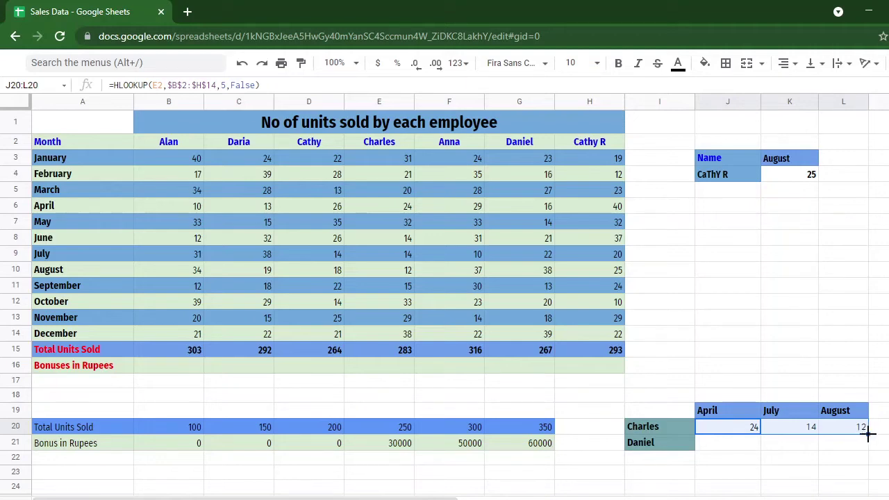
{"action": "left_click_drag", "start_coordinate": [867, 434], "coordinate": [868, 445]}
{"action": "mouse_move", "coordinate": [785, 448]}
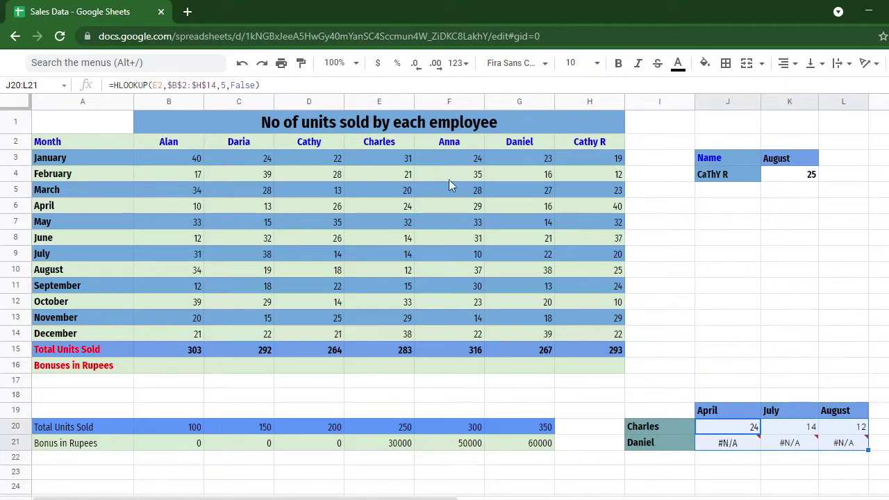
{"action": "left_click", "coordinate": [169, 86]}
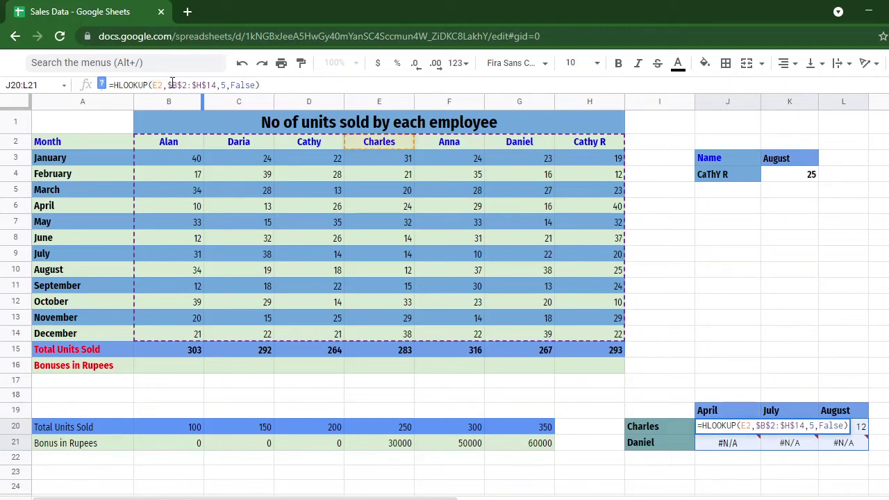
{"action": "key", "text": "BackSpace"}
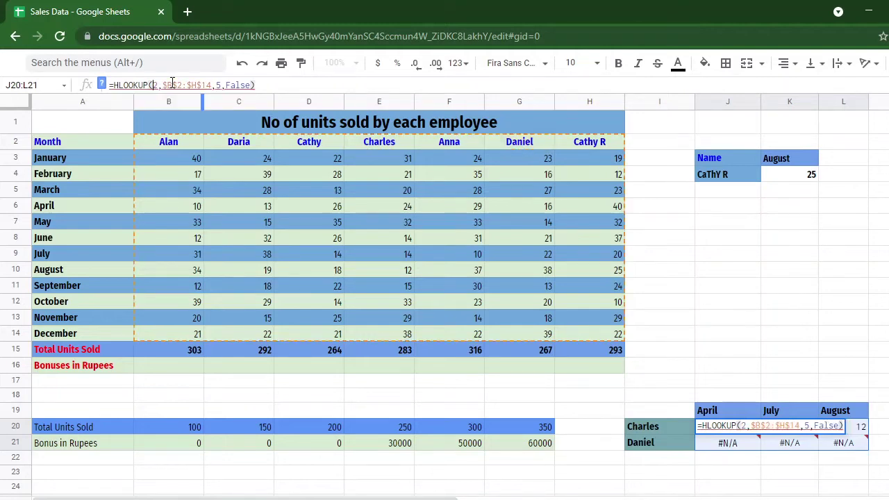
{"action": "type", "text": "E"}
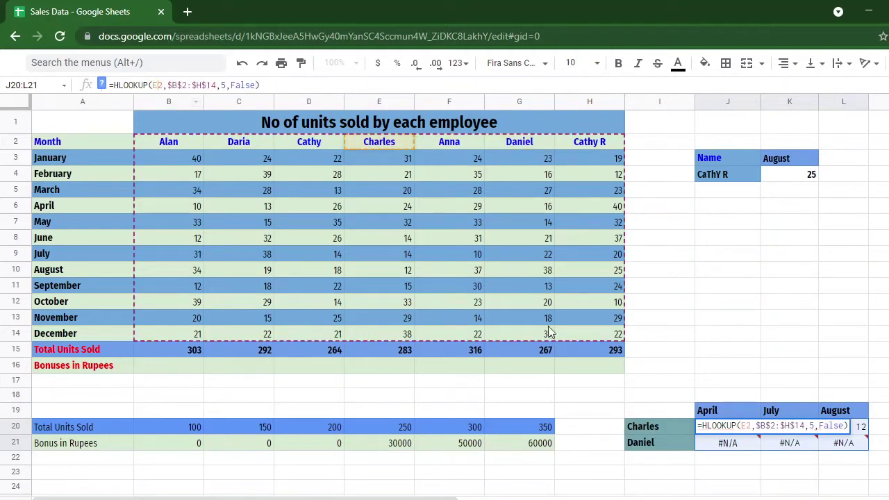
Change the lookup value in the J21 HLOOKUP formula to G2.
{"action": "left_click", "coordinate": [727, 447]}
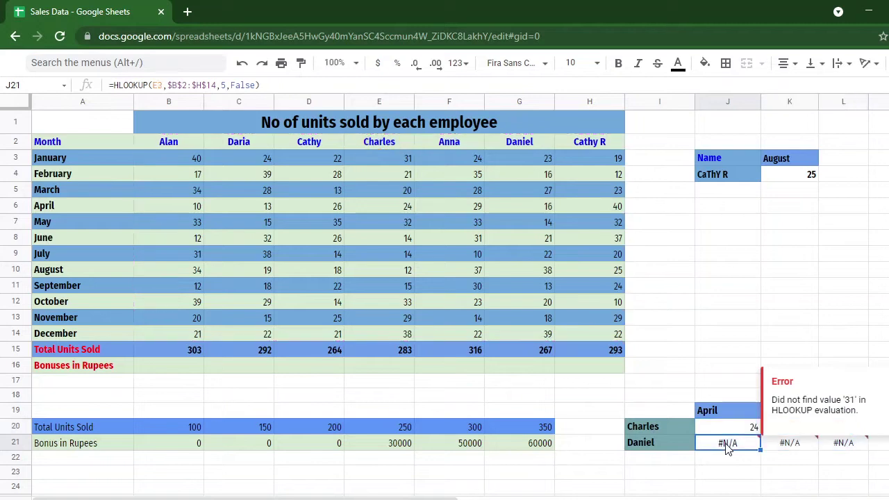
{"action": "left_click", "coordinate": [161, 85]}
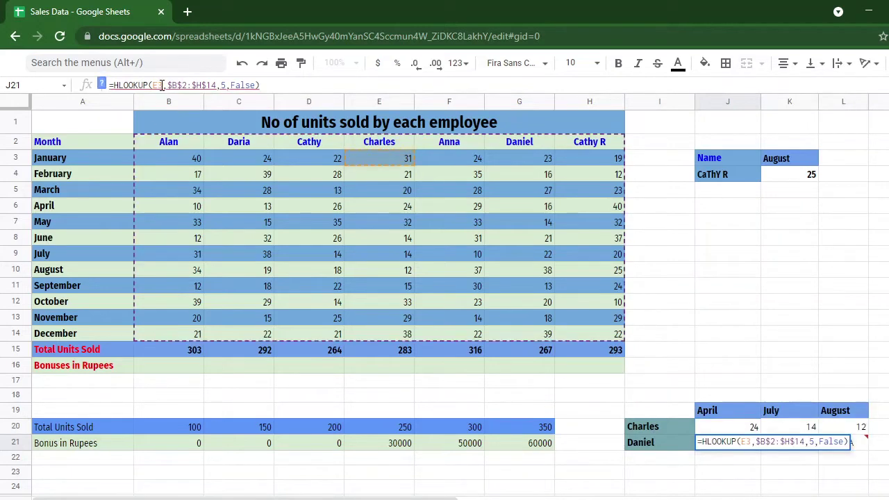
{"action": "double_click", "coordinate": [162, 85]}
{"action": "type", "text": "G2"}
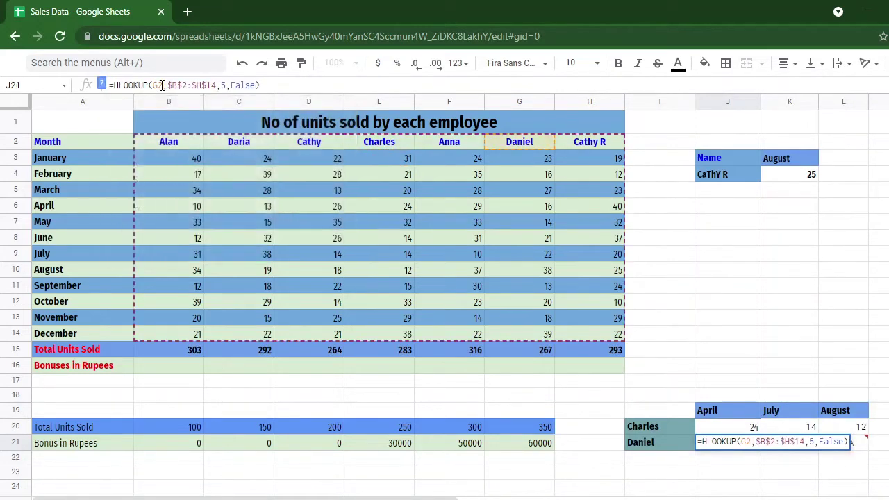
{"action": "key", "text": "Return"}
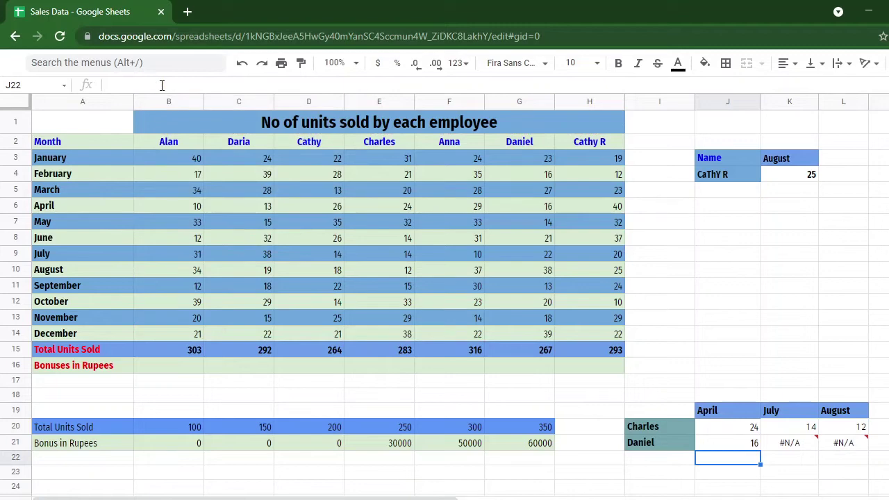
Fill the J21 HLOOKUP formula across to L21.
{"action": "left_click", "coordinate": [755, 448]}
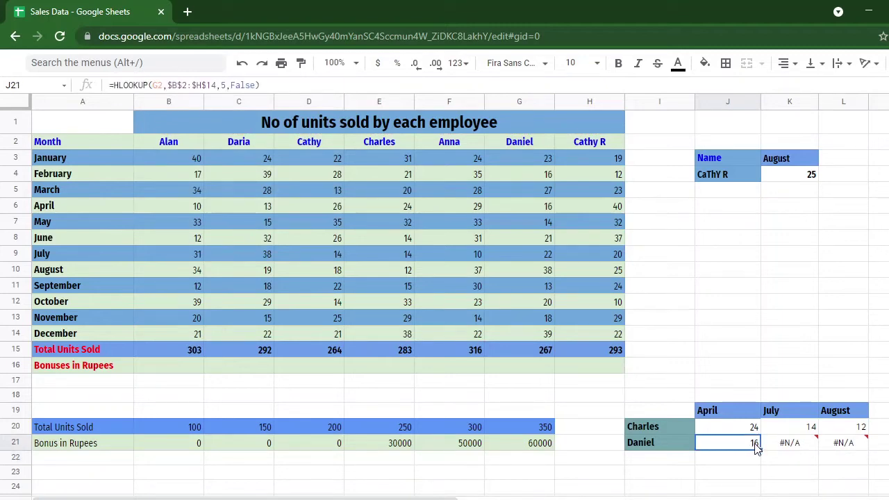
{"action": "left_click_drag", "start_coordinate": [760, 450], "coordinate": [847, 452]}
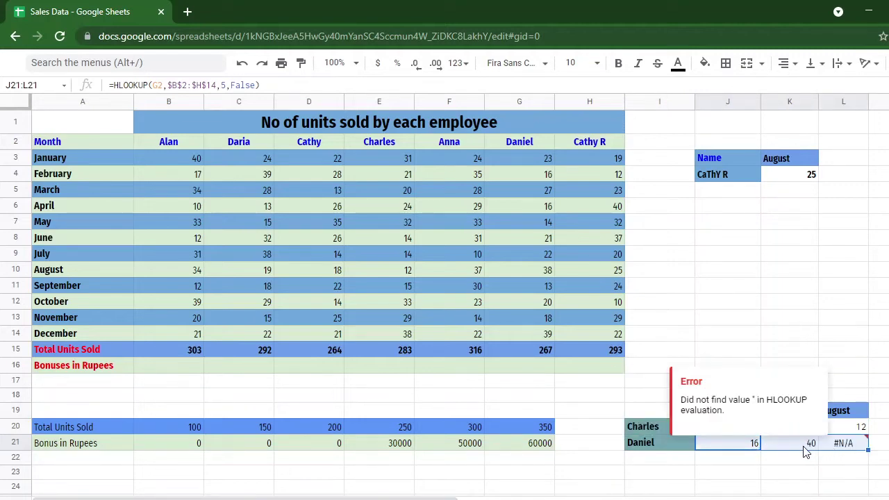
{"action": "left_click", "coordinate": [873, 367]}
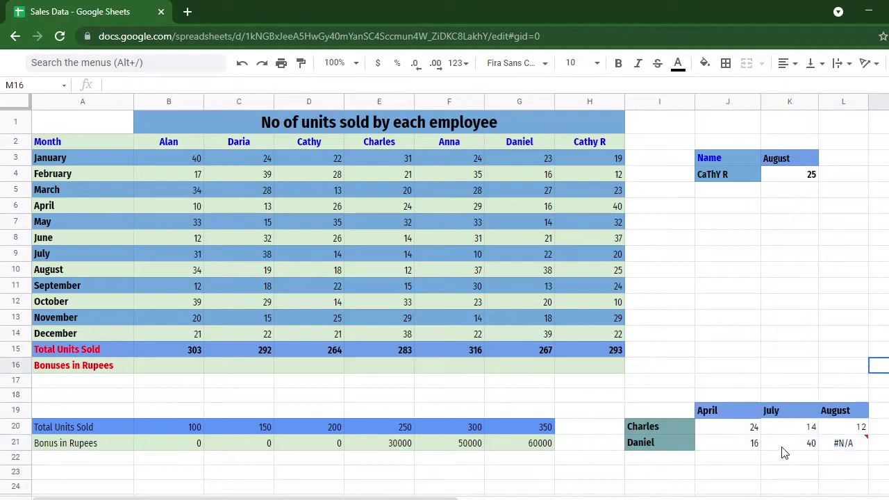
Change the K21 HLOOKUP formula to lookup value G2 and row index 8, and check it against the July figure in G9.
{"action": "left_click", "coordinate": [783, 451]}
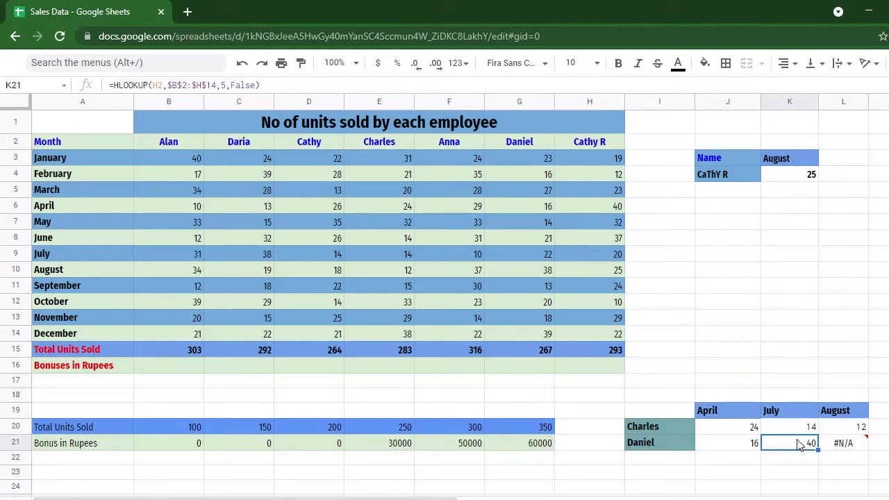
{"action": "left_click", "coordinate": [158, 86]}
{"action": "double_click", "coordinate": [157, 86]}
{"action": "type", "text": "G2"}
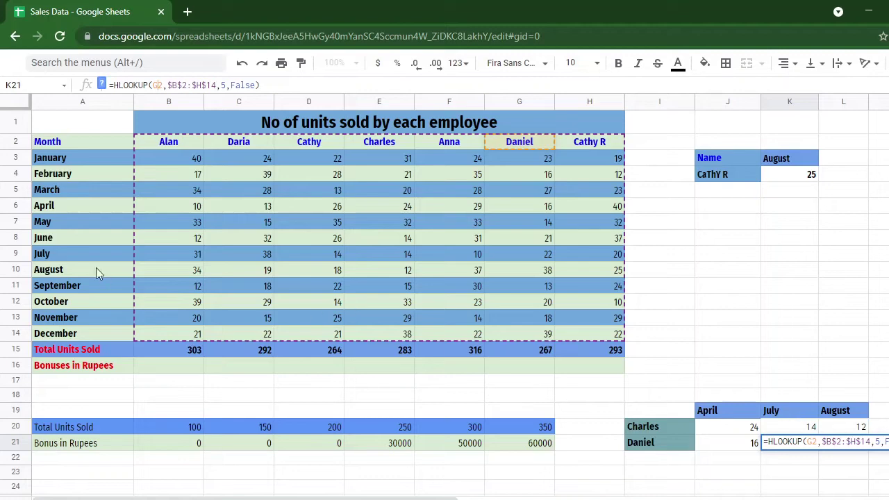
{"action": "left_click", "coordinate": [227, 84]}
{"action": "key", "text": "BackSpace"}
{"action": "type", "text": "8"}
{"action": "key", "text": "Return"}
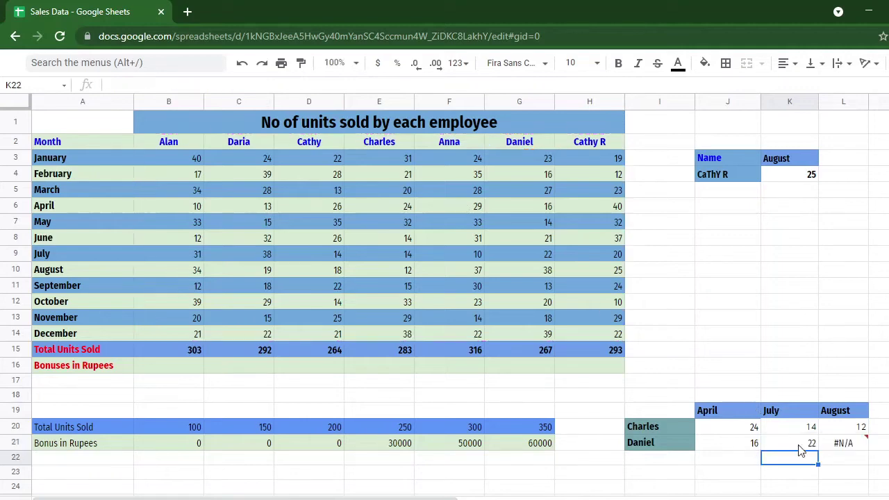
{"action": "left_click", "coordinate": [545, 256]}
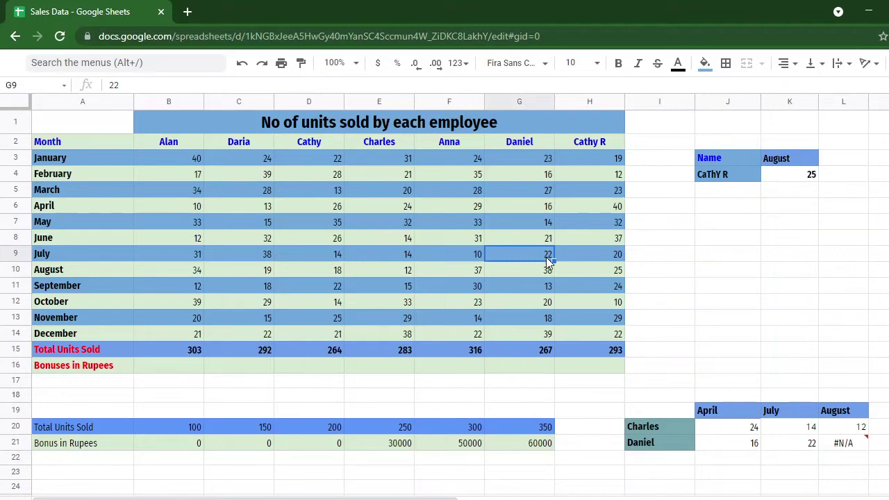
Change the L21 HLOOKUP formula to lookup value G2 and row index 9 for August.
{"action": "left_click", "coordinate": [847, 448]}
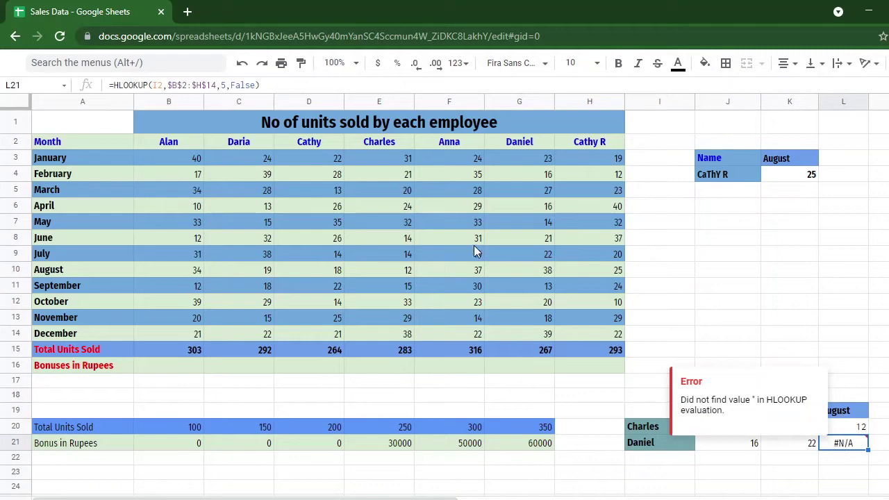
{"action": "left_click", "coordinate": [164, 85]}
{"action": "key", "text": "BackSpace"}
{"action": "key", "text": "BackSpace"}
{"action": "type", "text": "G2"}
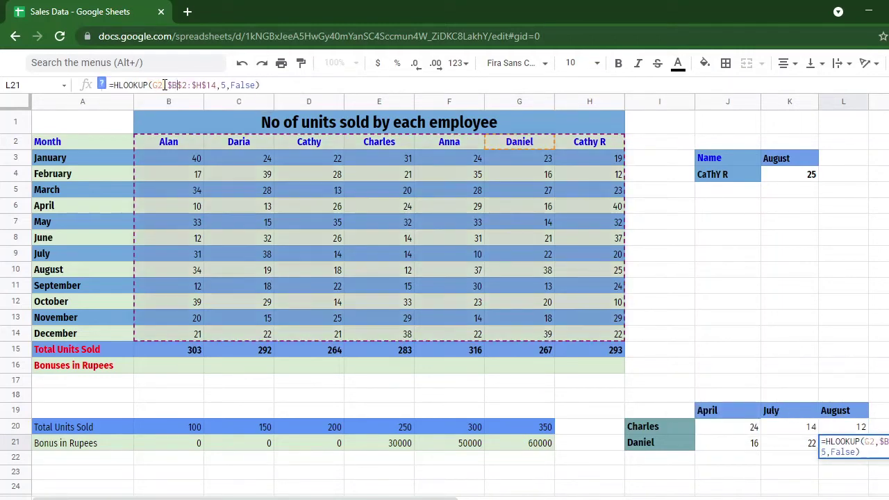
{"action": "key", "text": "Right"}
{"action": "key", "text": "Right"}
{"action": "key", "text": "BackSpace"}
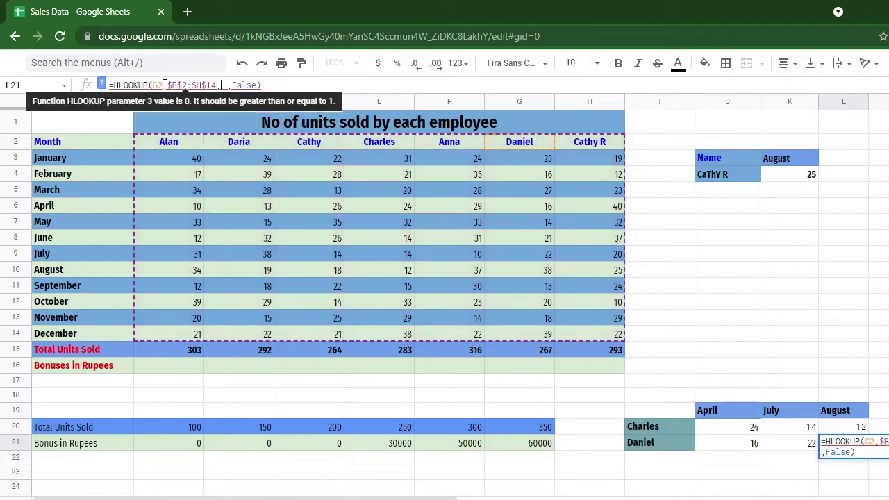
{"action": "type", "text": "9"}
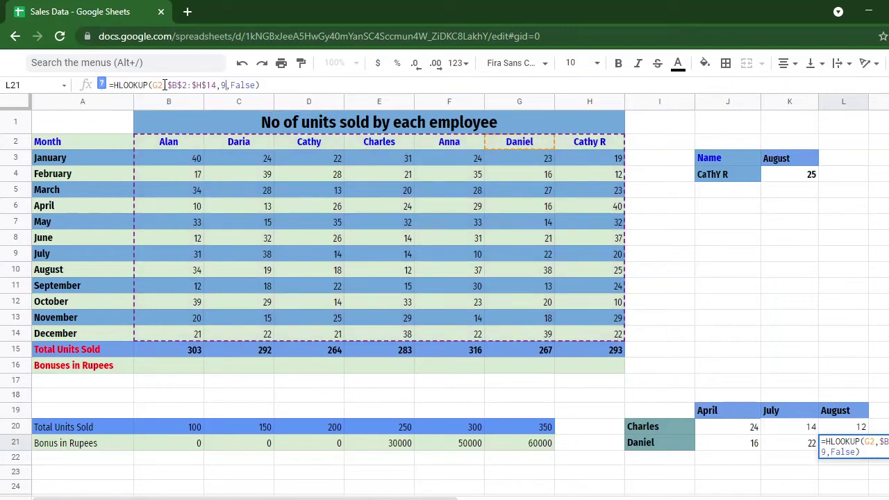
{"action": "key", "text": "Return"}
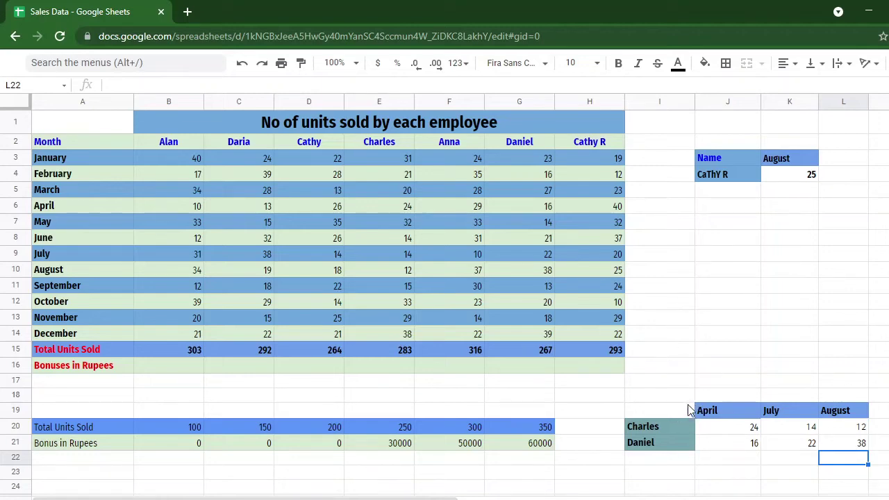
{"action": "left_click", "coordinate": [668, 426]}
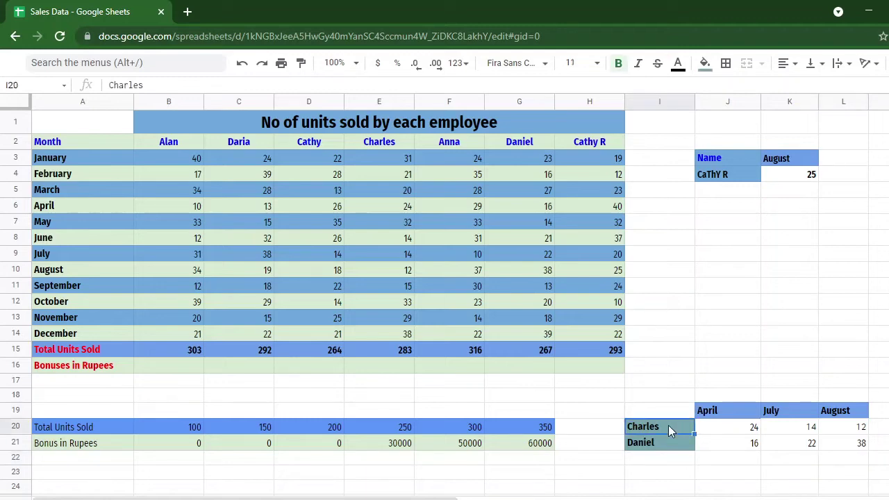
{"action": "double_click", "coordinate": [662, 426]}
{"action": "left_click", "coordinate": [755, 425]}
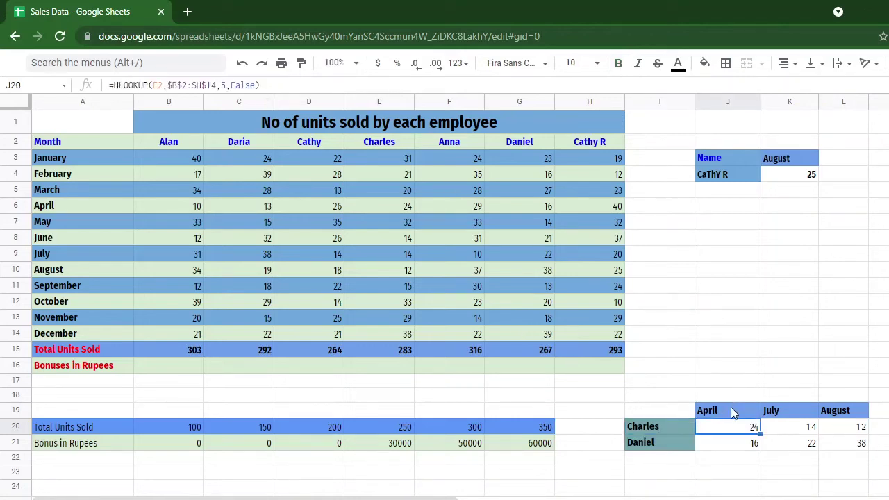
Change the month heading in J19 to October.
{"action": "double_click", "coordinate": [732, 409]}
{"action": "key", "text": "BackSpace"}
{"action": "key", "text": "BackSpace"}
{"action": "key", "text": "BackSpace"}
{"action": "key", "text": "BackSpace"}
{"action": "type", "text": "0"}
{"action": "type", "text": "ctober"}
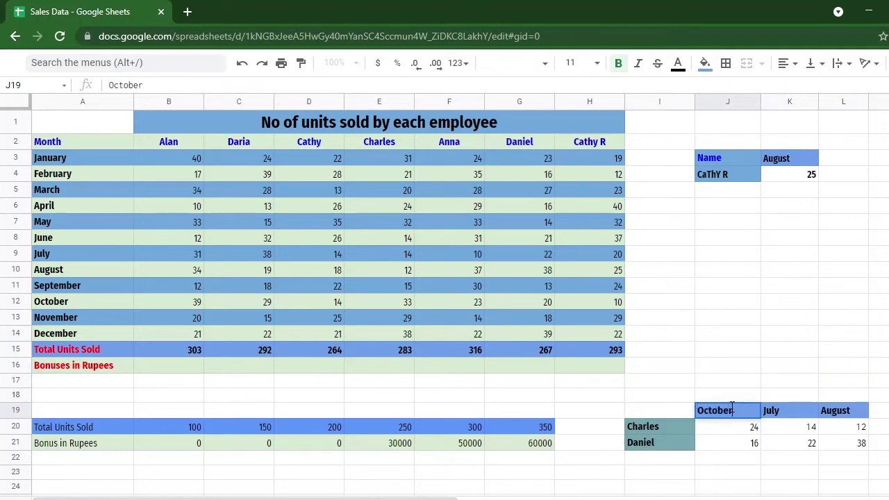
Replace the lookup value in the J20 HLOOKUP formula with the wildcard expression "Char" &"*".
{"action": "left_click", "coordinate": [740, 432]}
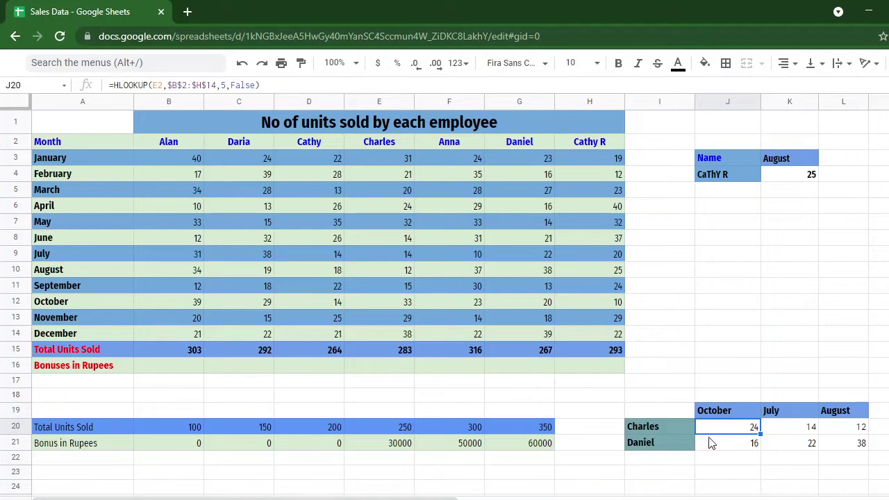
{"action": "left_click", "coordinate": [164, 86]}
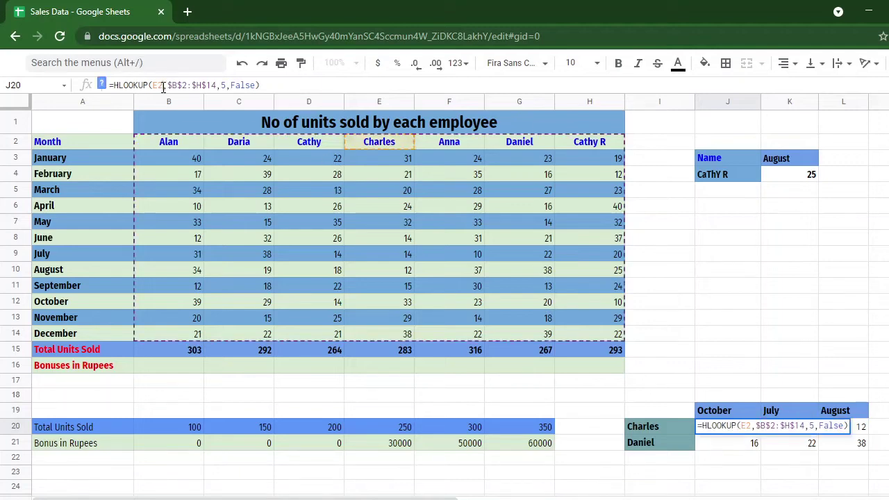
{"action": "key", "text": "BackSpace"}
{"action": "key", "text": "BackSpace"}
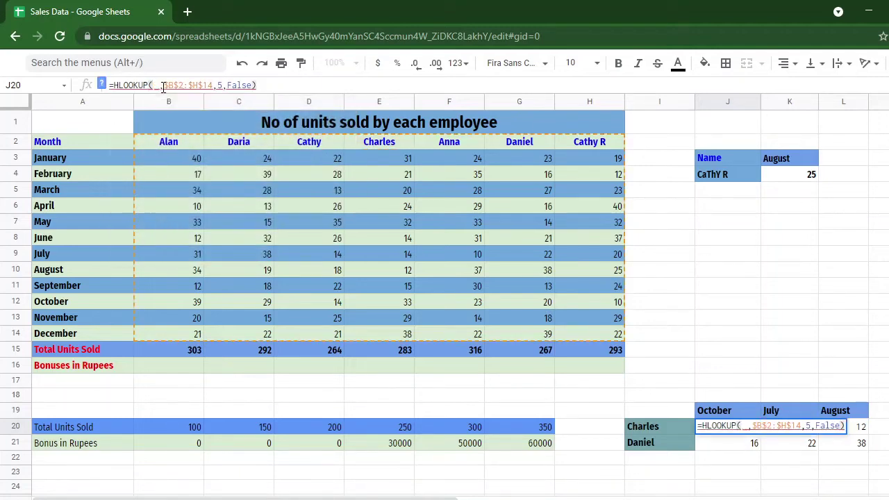
{"action": "type", "text": "\"Char"}
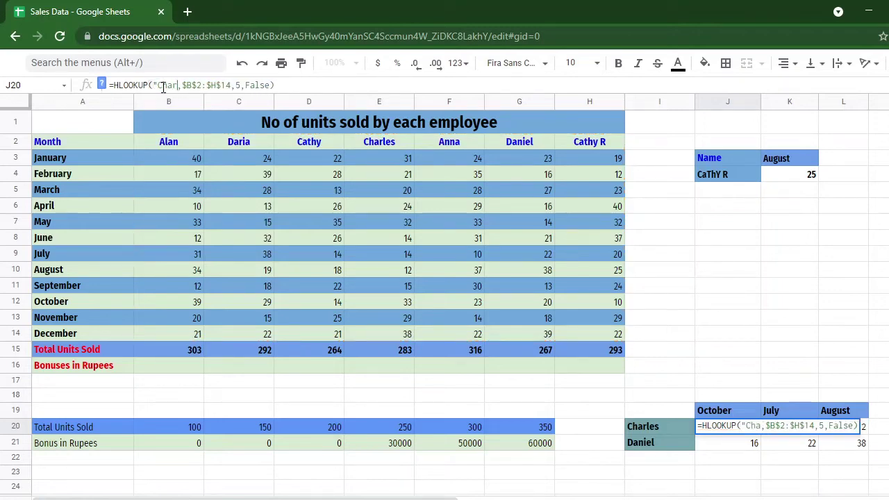
{"action": "type", "text": "\" &\""}
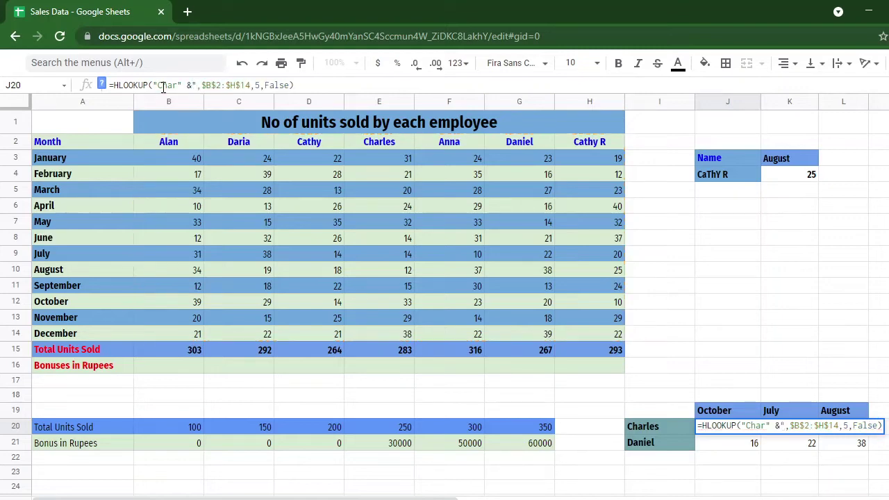
{"action": "type", "text": "*"}
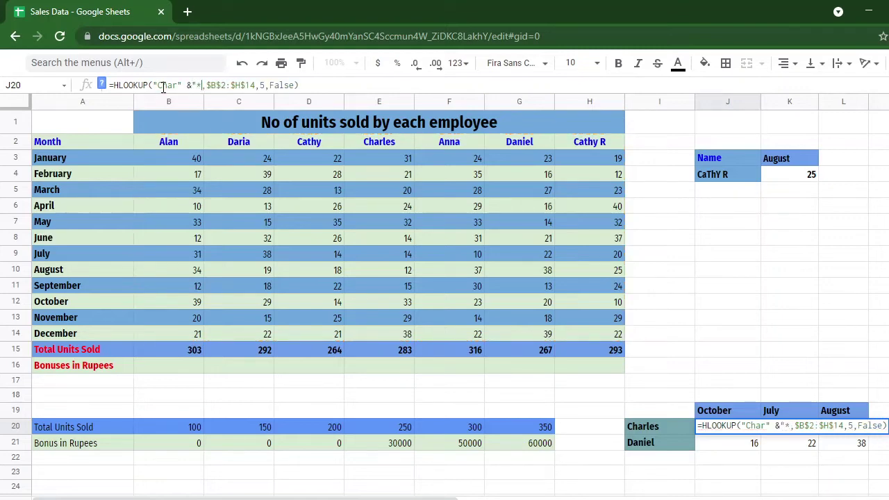
{"action": "type", "text": "\""}
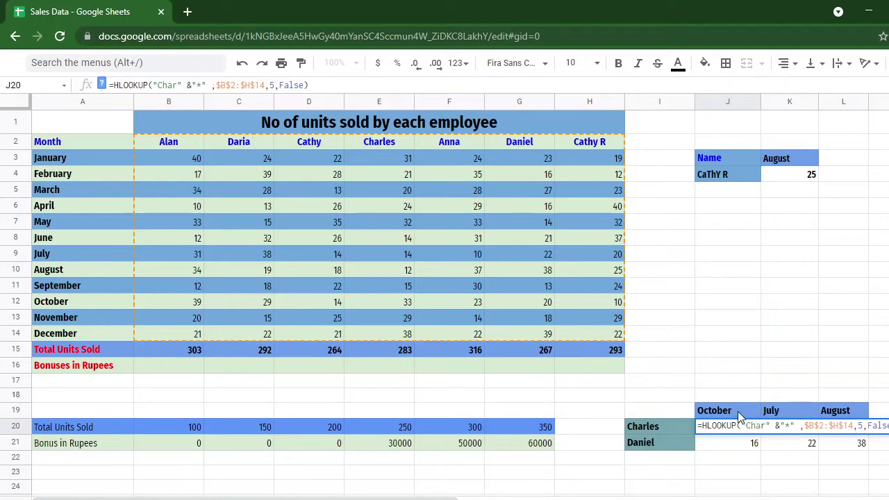
Set the row index in the J20 HLOOKUP formula to 11 and check it against the October figure in E12.
{"action": "left_click", "coordinate": [866, 427]}
{"action": "key", "text": "BackSpace"}
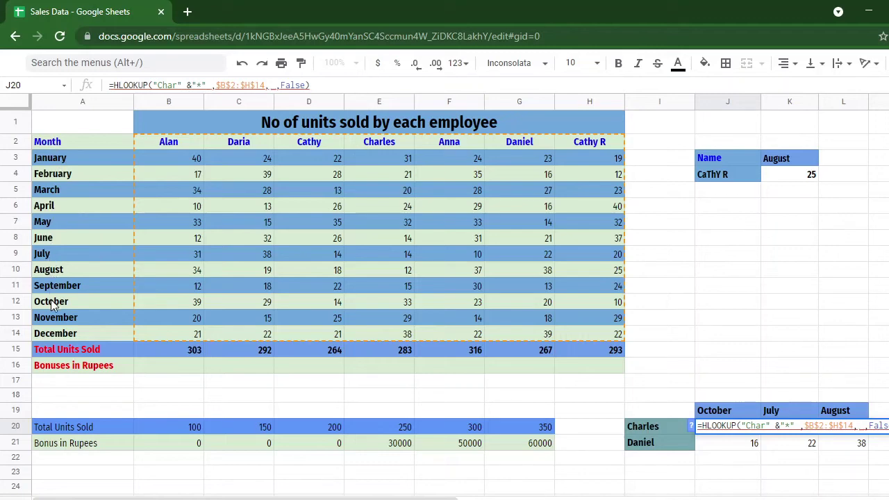
{"action": "type", "text": "11"}
{"action": "key", "text": "Return"}
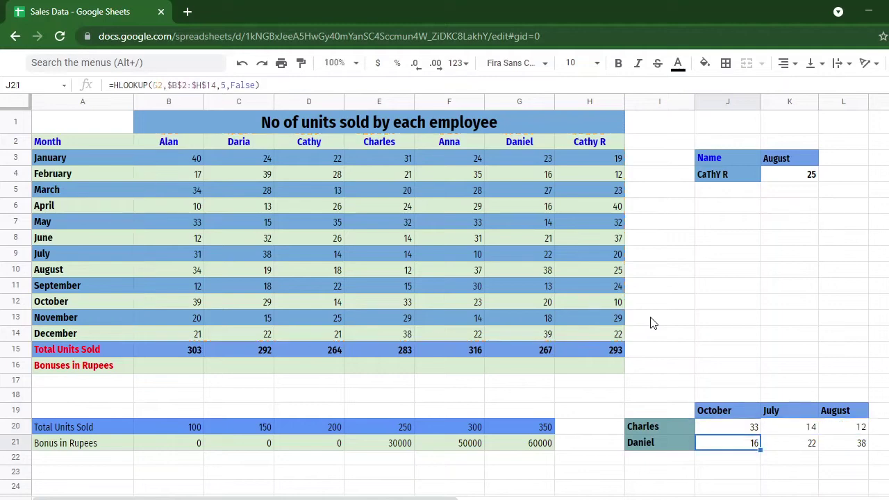
{"action": "left_click", "coordinate": [745, 430]}
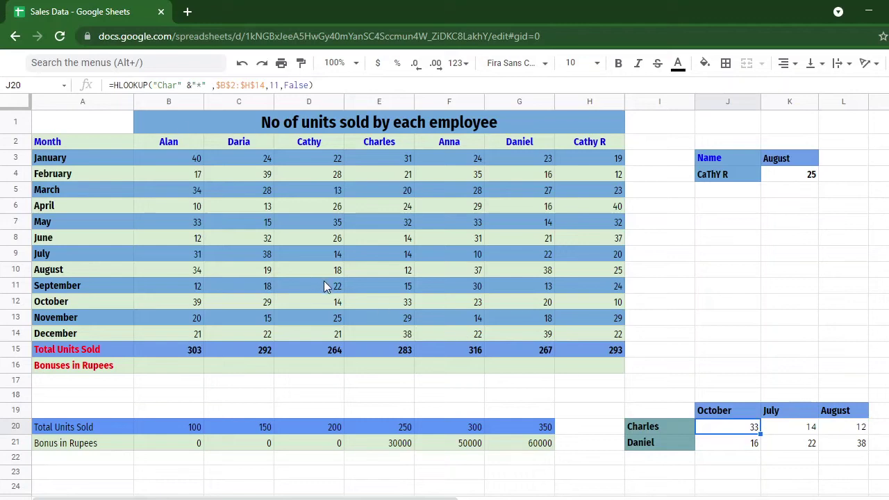
{"action": "left_click", "coordinate": [401, 141]}
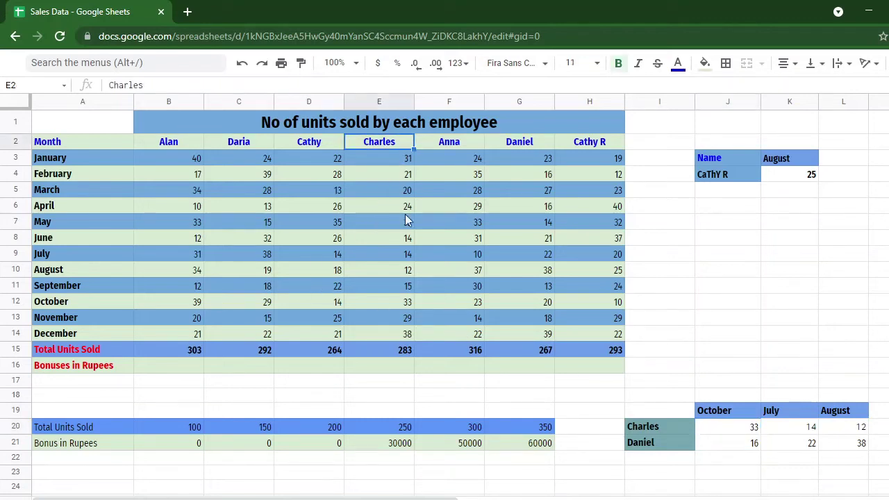
{"action": "left_click", "coordinate": [397, 305]}
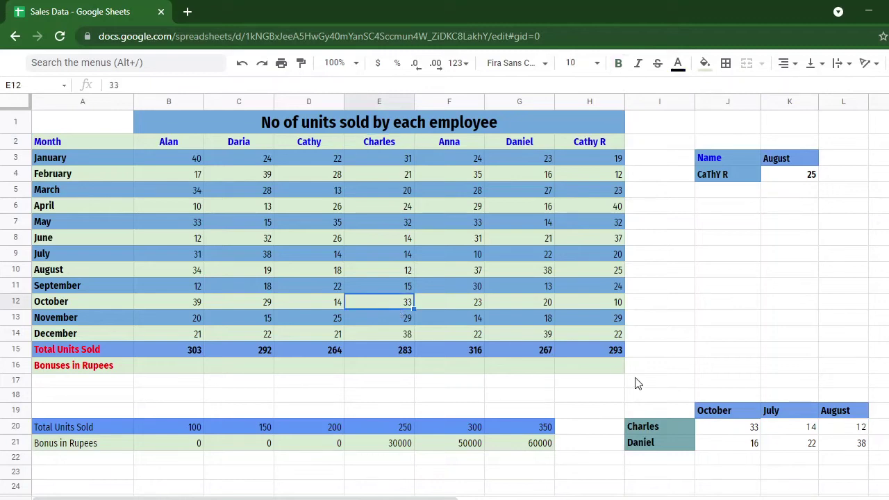
{"action": "left_click", "coordinate": [724, 431]}
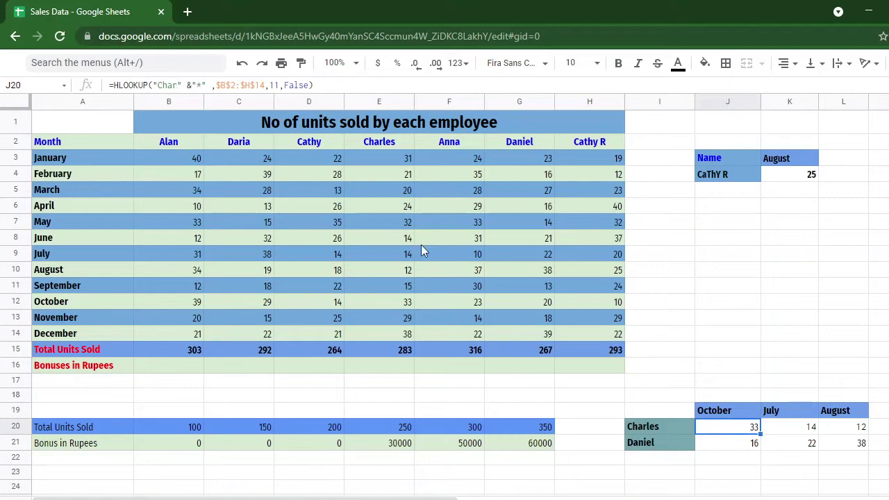
Replace the lookup value in the J21 HLOOKUP formula with the wildcard expression "*" & "iel".
{"action": "left_click", "coordinate": [744, 448]}
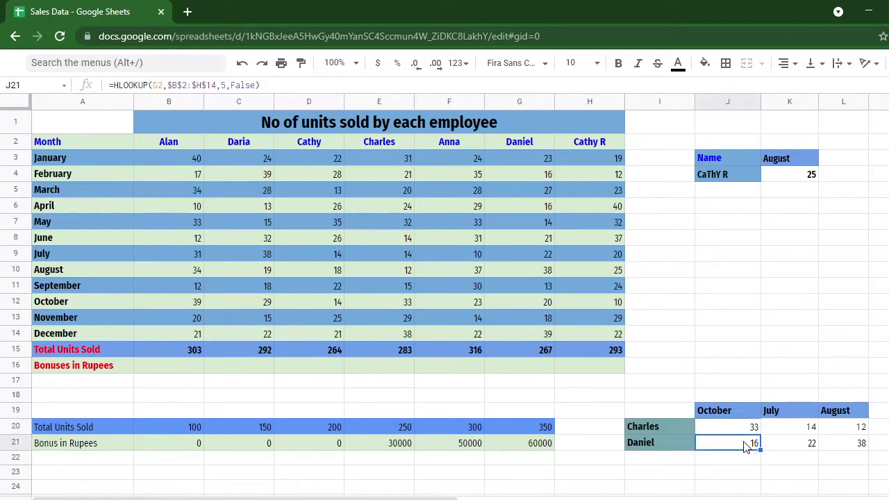
{"action": "left_click", "coordinate": [161, 85]}
{"action": "double_click", "coordinate": [159, 86]}
{"action": "key", "text": "BackSpace"}
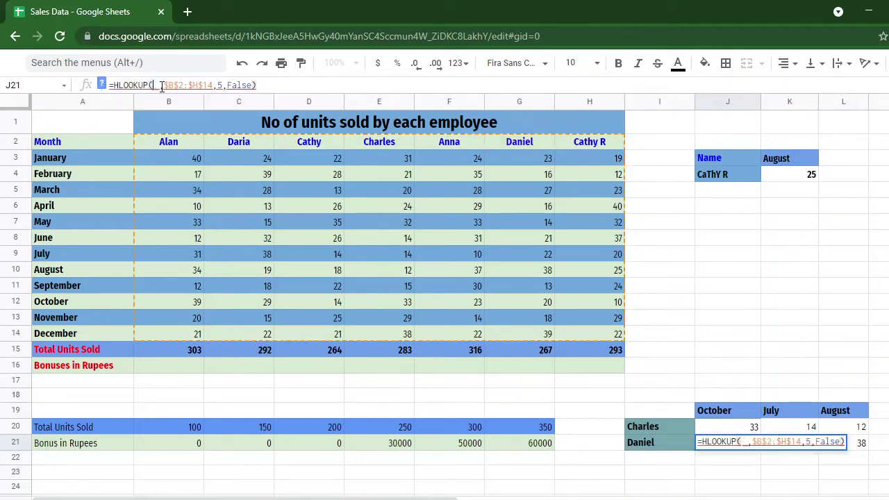
{"action": "type", "text": "\"*\""}
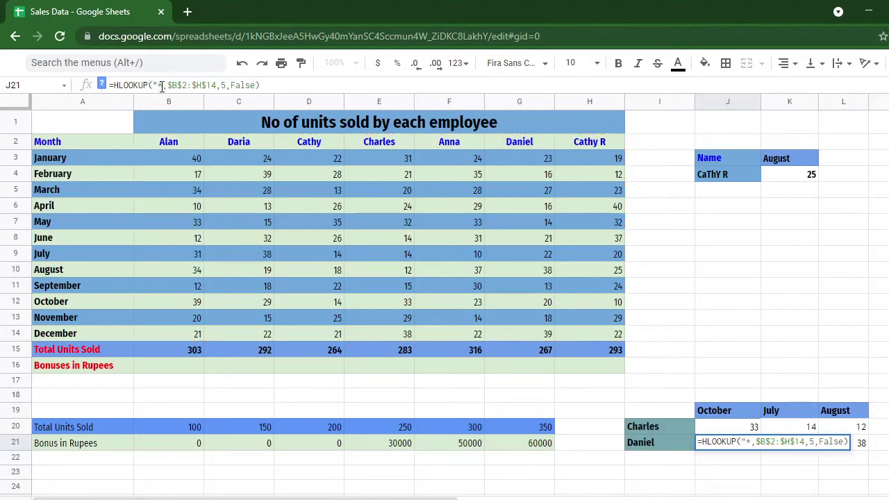
{"action": "type", "text": " & \""}
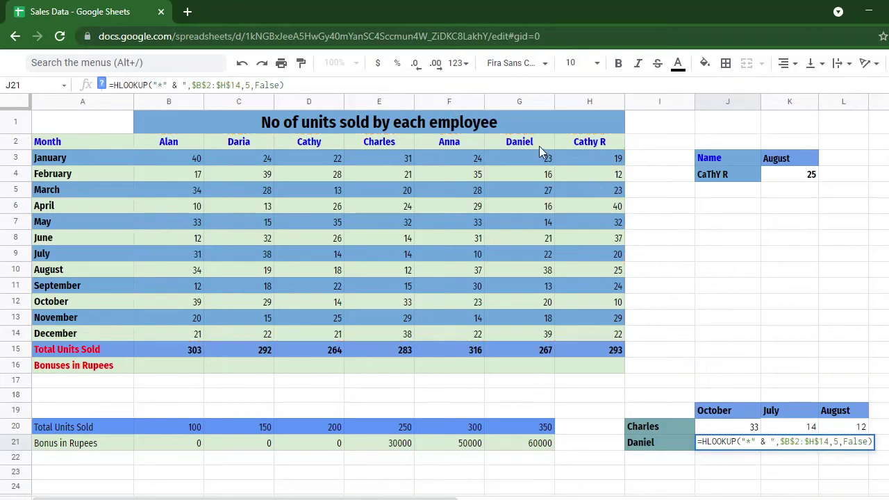
{"action": "type", "text": "iel"}
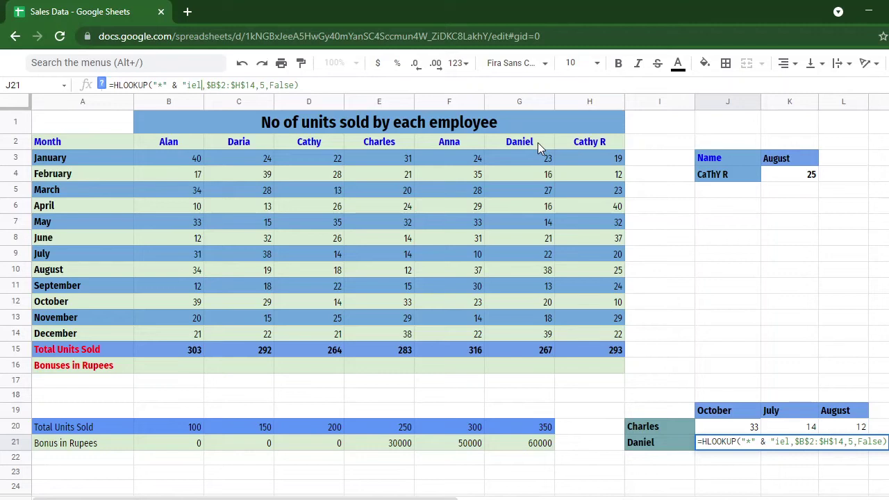
{"action": "type", "text": "\""}
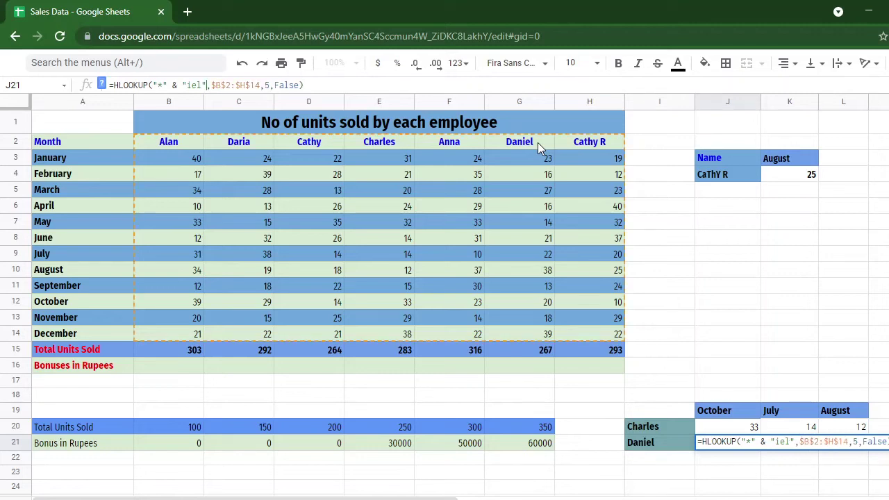
Set the row index in the J21 HLOOKUP formula to 11 and check it against the October figure in G12.
{"action": "left_click", "coordinate": [270, 85]}
{"action": "key", "text": "BackSpace"}
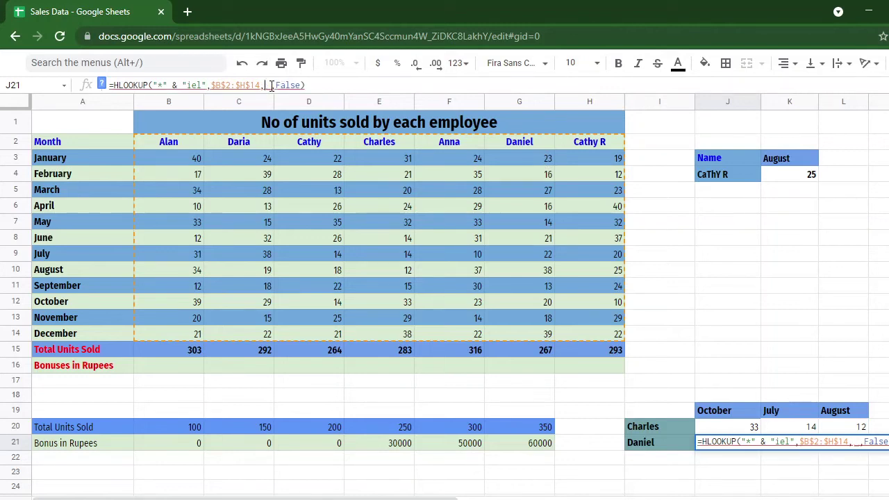
{"action": "type", "text": "11"}
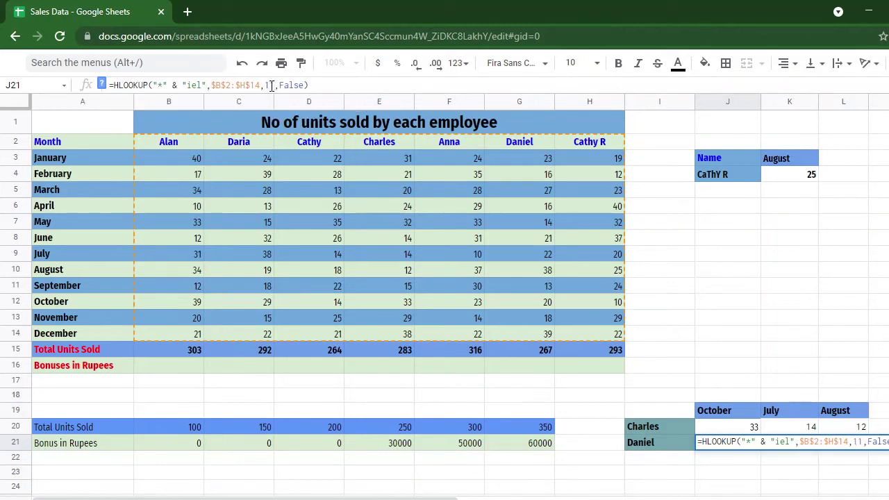
{"action": "key", "text": "Return"}
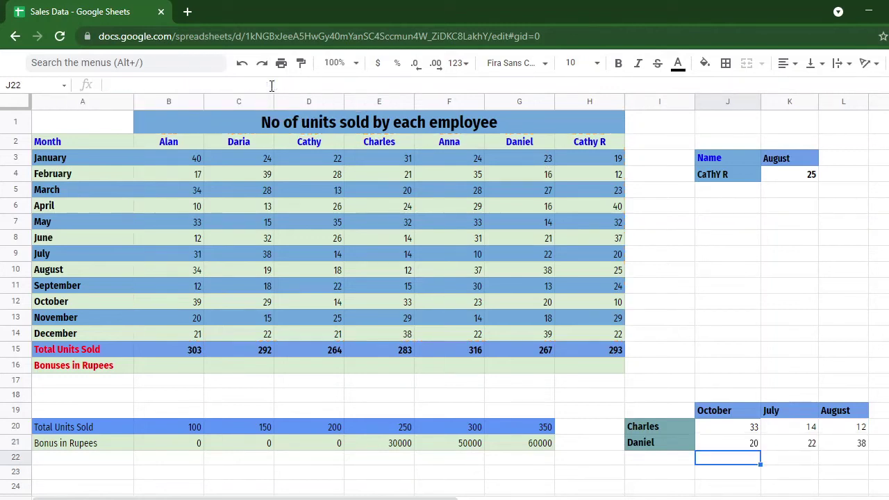
{"action": "left_click", "coordinate": [735, 446]}
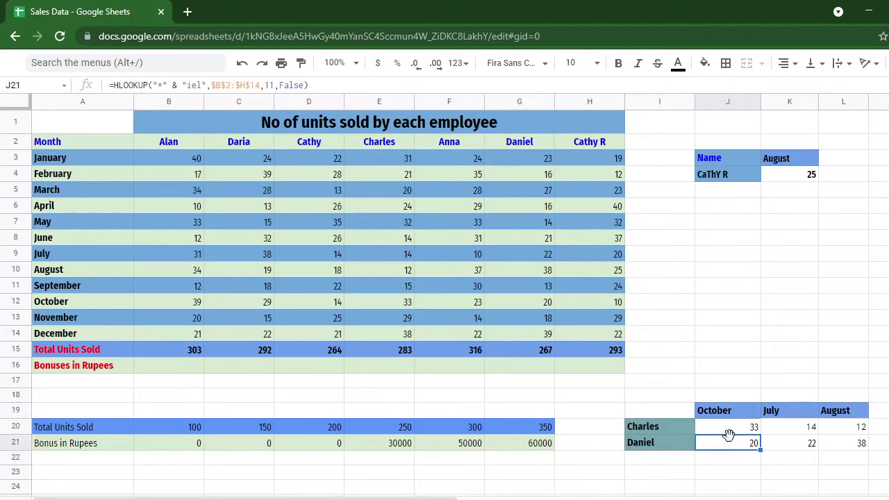
{"action": "left_click", "coordinate": [535, 302]}
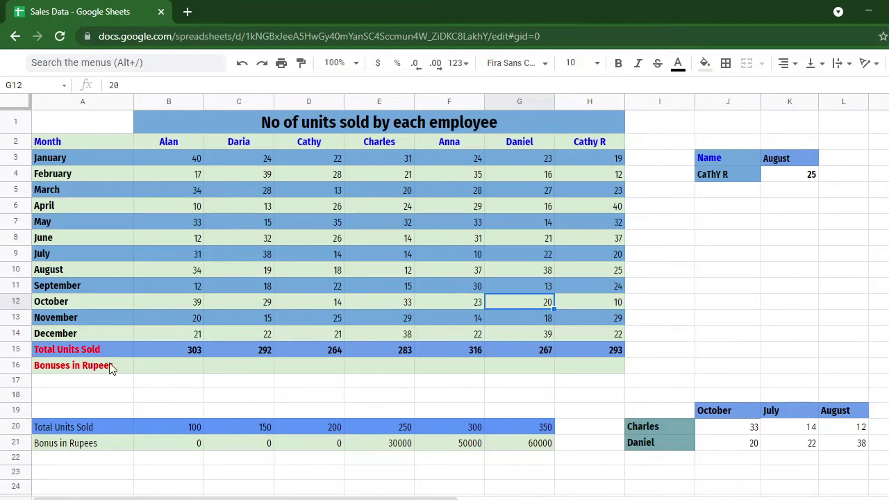
Examine the Bonuses in Rupees row and the bonus table of units sold in rows 20 and 21.
{"action": "left_click", "coordinate": [82, 372]}
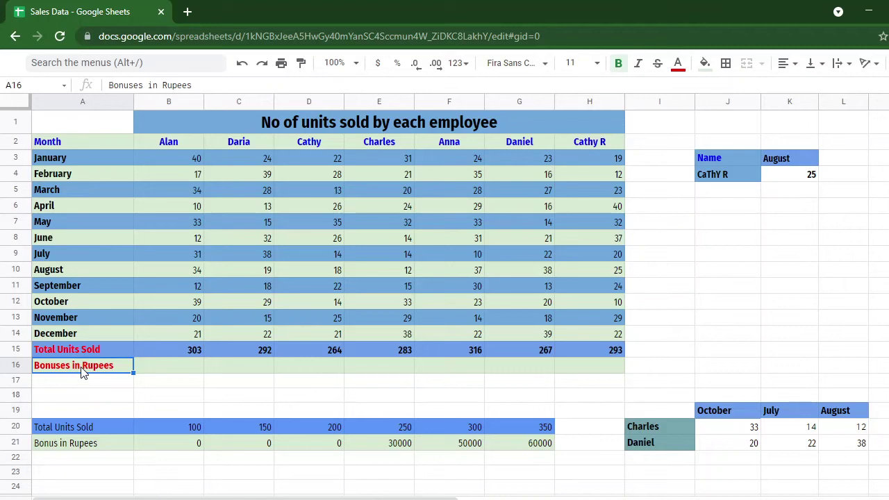
{"action": "left_click", "coordinate": [183, 369]}
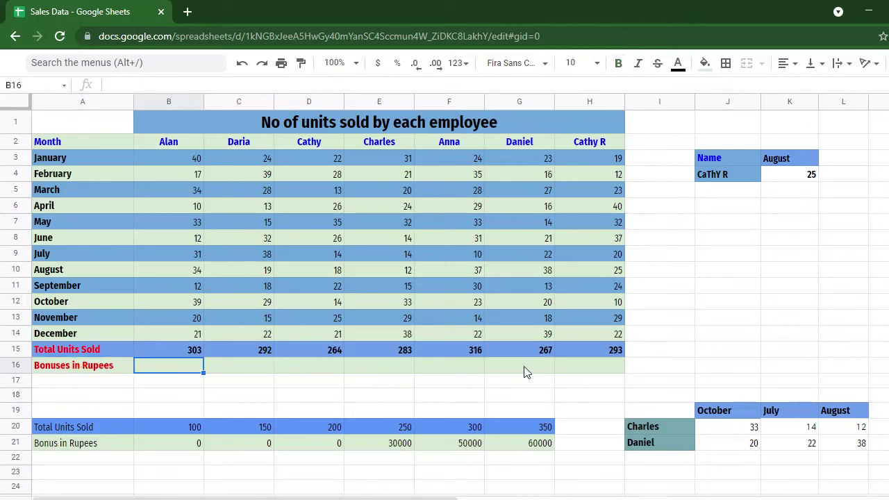
{"action": "left_click", "coordinate": [58, 427]}
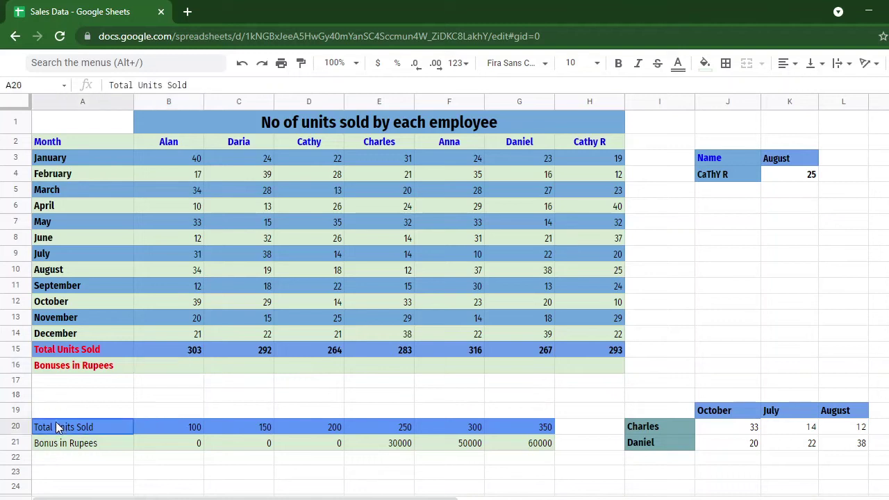
{"action": "key", "text": "Down"}
{"action": "key", "text": "Right"}
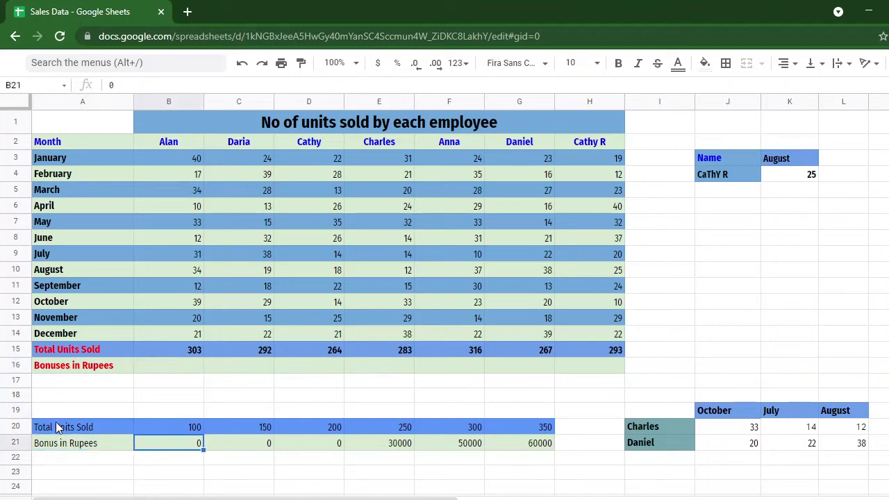
{"action": "key", "text": "Up"}
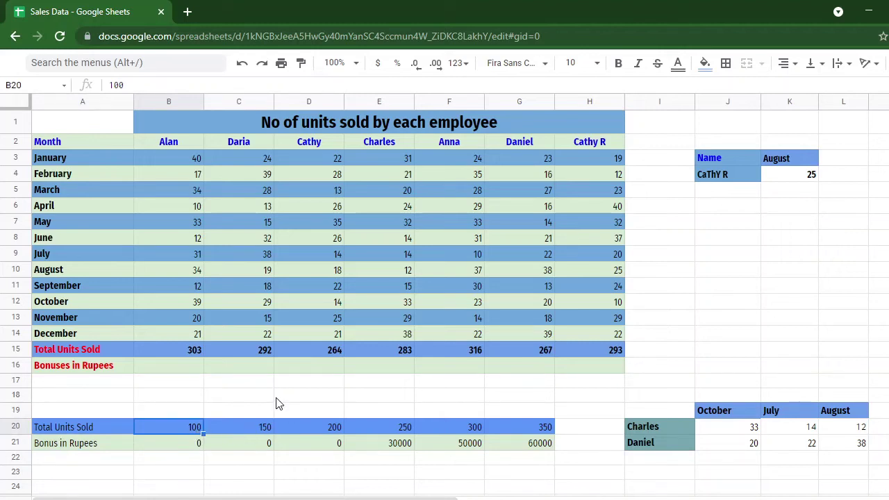
Start an HLOOKUP formula in B16 with lookup value B15 and the bonus table range B20:G21.
{"action": "left_click", "coordinate": [187, 370]}
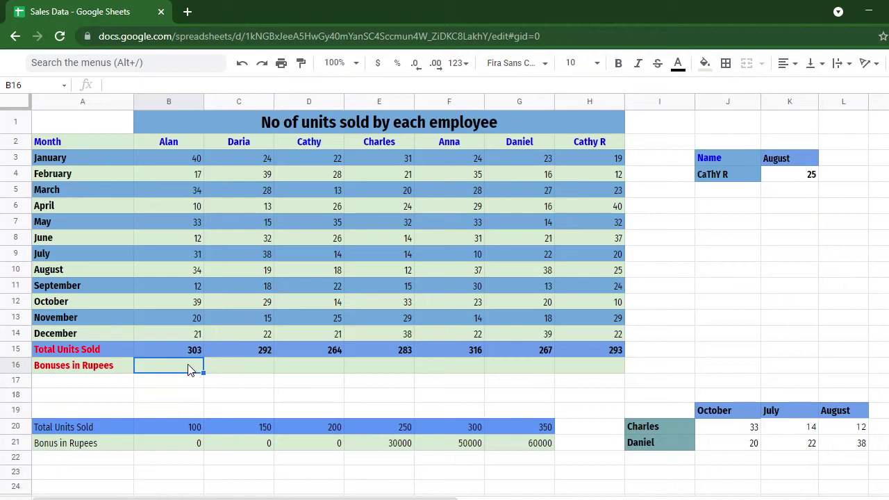
{"action": "double_click", "coordinate": [188, 366]}
{"action": "type", "text": "=H1"}
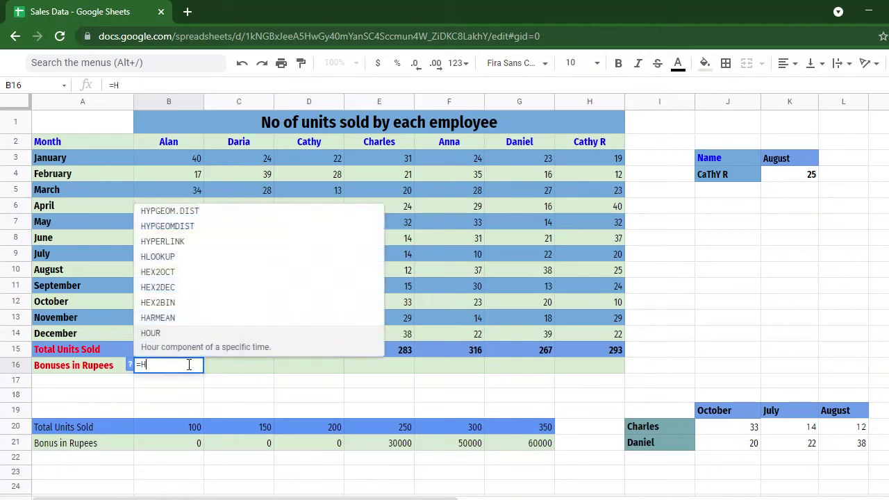
{"action": "left_click", "coordinate": [194, 346]}
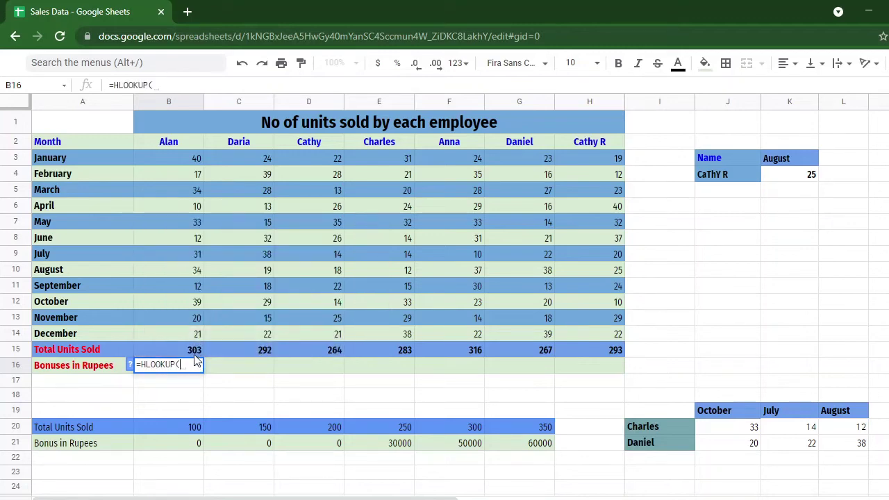
{"action": "left_click", "coordinate": [195, 349]}
{"action": "type", "text": ","}
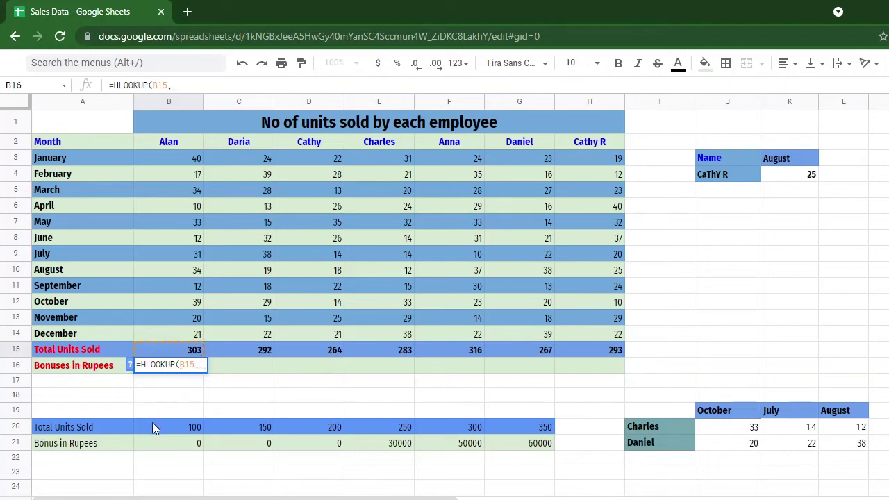
{"action": "left_click_drag", "start_coordinate": [152, 424], "coordinate": [520, 448]}
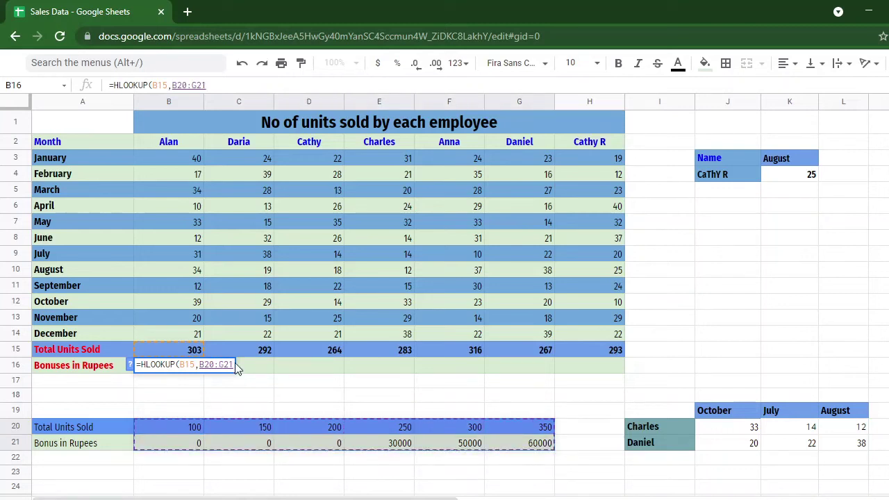
Make the bonus table range in the B16 formula absolute as $B$20:$G$21.
{"action": "left_click", "coordinate": [200, 366]}
{"action": "type", "text": "$"}
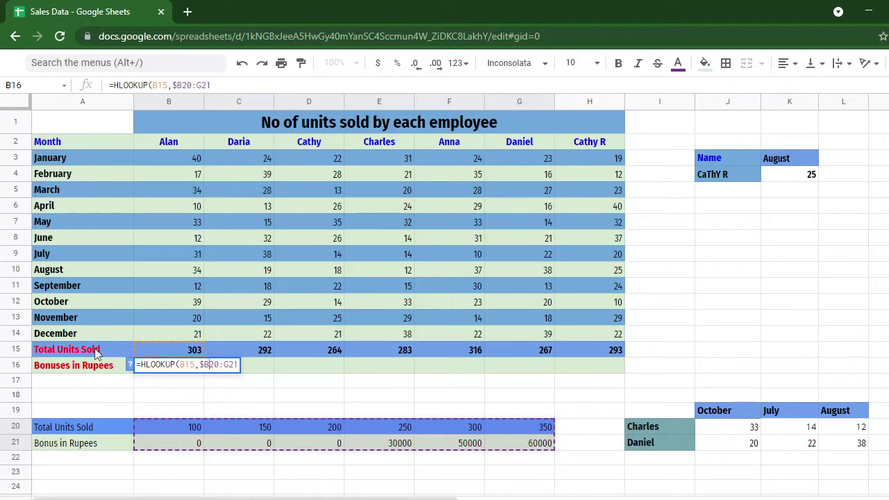
{"action": "key", "text": "Right"}
{"action": "type", "text": "$B"}
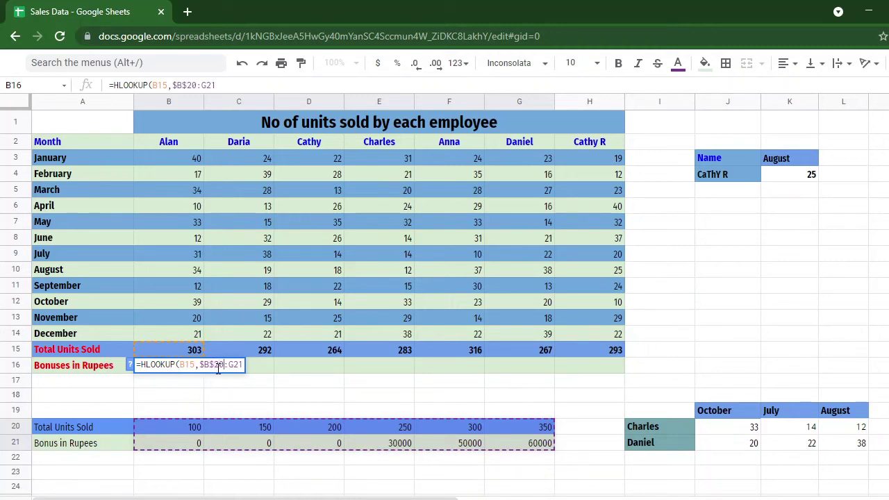
{"action": "type", "text": "$"}
{"action": "key", "text": "Right"}
{"action": "type", "text": "$21"}
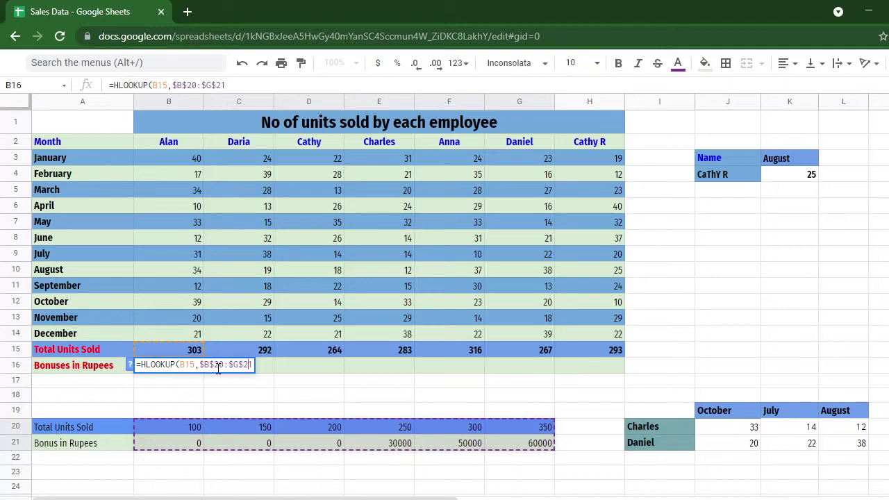
Complete the B16 HLOOKUP formula with row index 2 and approximate match TRUE, and review its result.
{"action": "type", "text": ","}
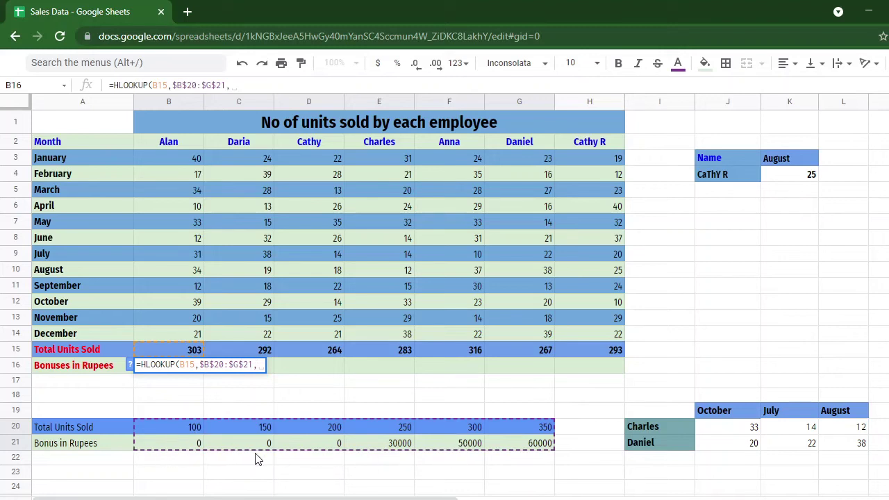
{"action": "type", "text": "2,"}
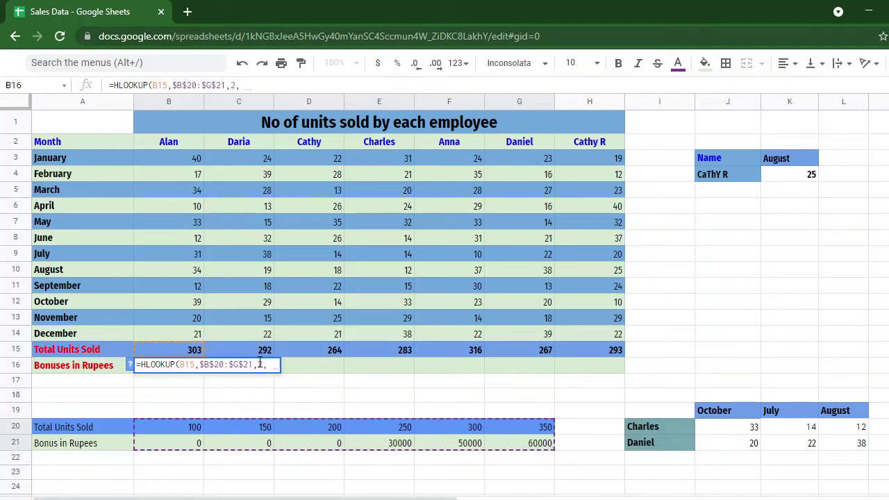
{"action": "type", "text": " TR"}
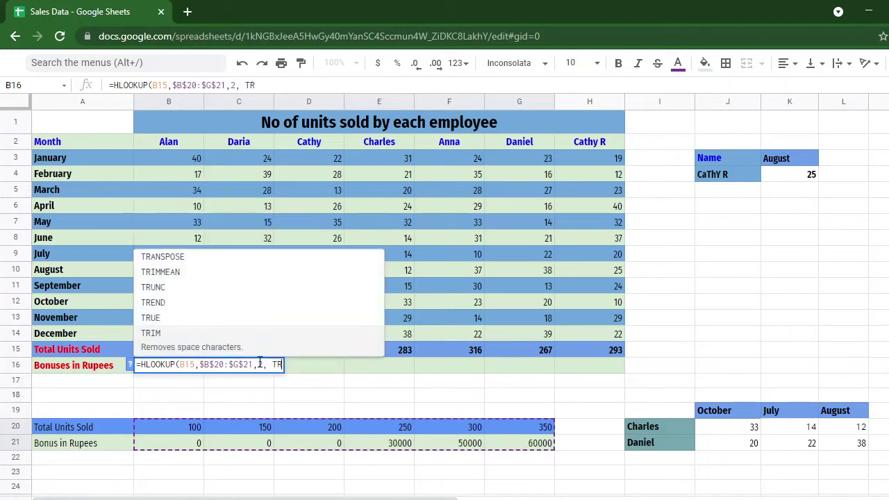
{"action": "type", "text": "UE)"}
{"action": "key", "text": "Return"}
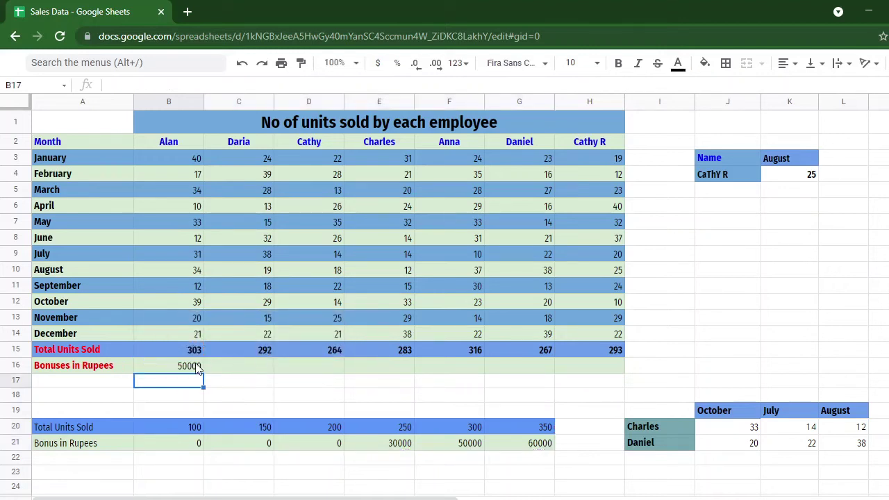
{"action": "left_click", "coordinate": [192, 363]}
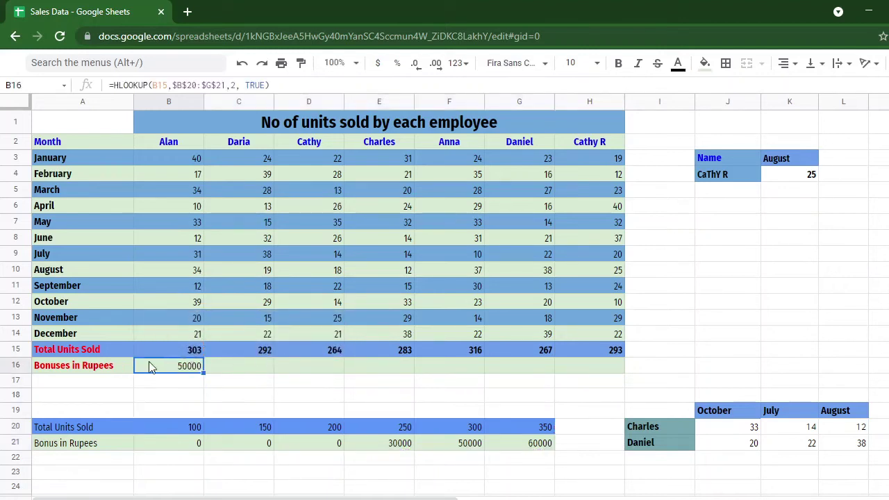
Compare the total units sold in B15 with the bonus table thresholds in B20:G20 to trace the approximate match.
{"action": "left_click", "coordinate": [192, 351]}
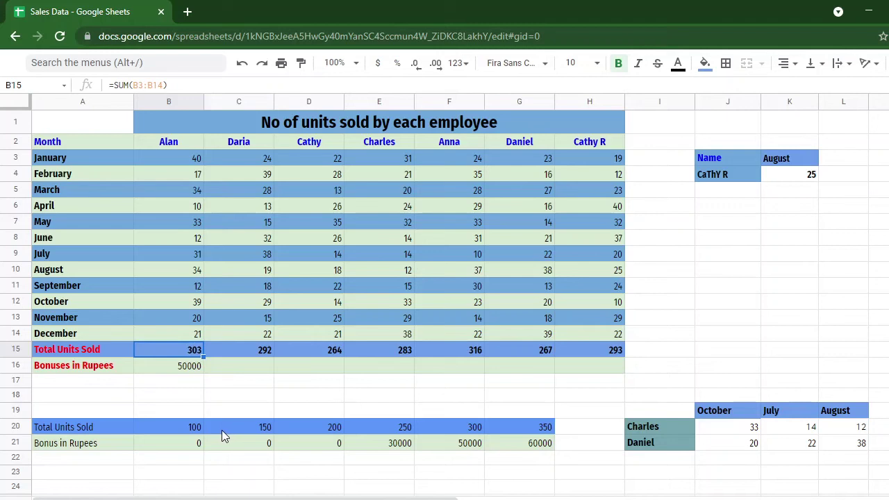
{"action": "left_click", "coordinate": [152, 448]}
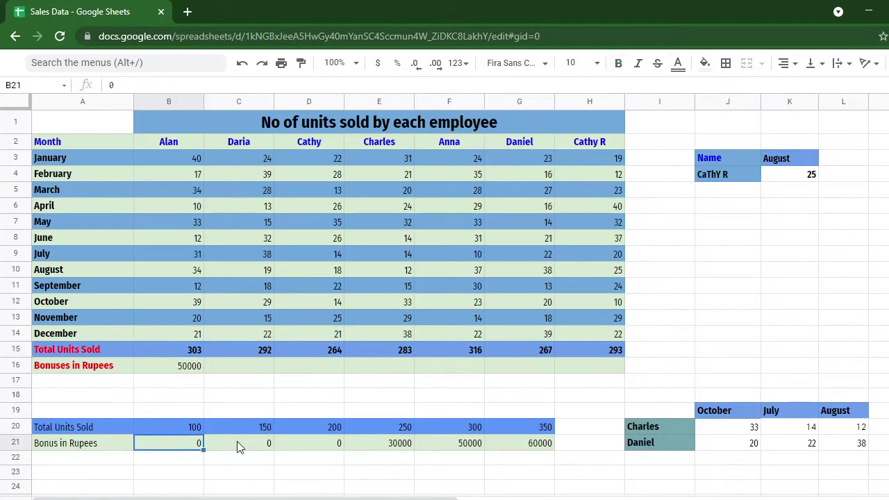
{"action": "left_click", "coordinate": [188, 428]}
{"action": "key", "text": "Right"}
{"action": "key", "text": "Right"}
{"action": "key", "text": "Right"}
{"action": "key", "text": "Right"}
{"action": "key", "text": "Right"}
{"action": "key", "text": "Left"}
{"action": "key", "text": "Left"}
{"action": "key", "text": "Left"}
{"action": "key", "text": "Left"}
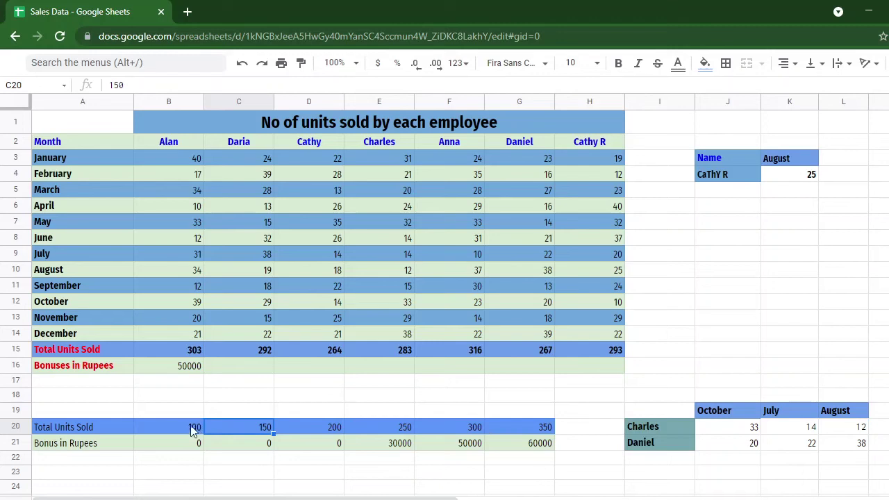
{"action": "left_click", "coordinate": [185, 431]}
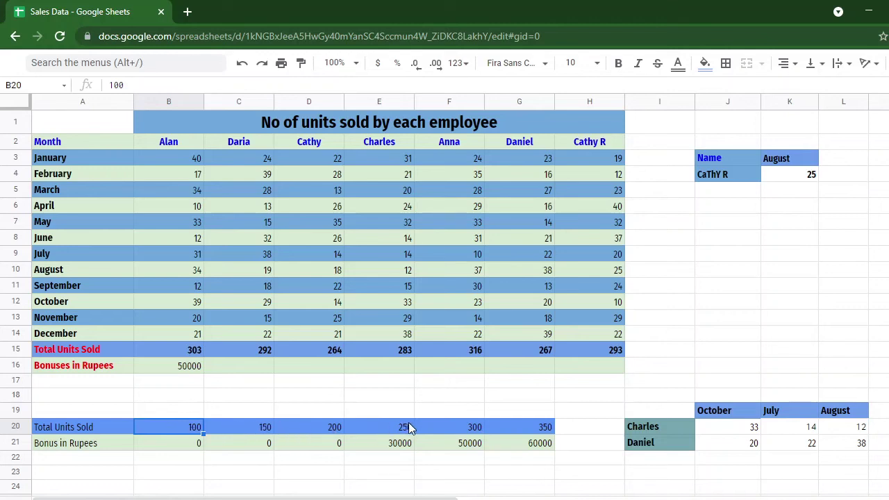
{"action": "left_click", "coordinate": [470, 425]}
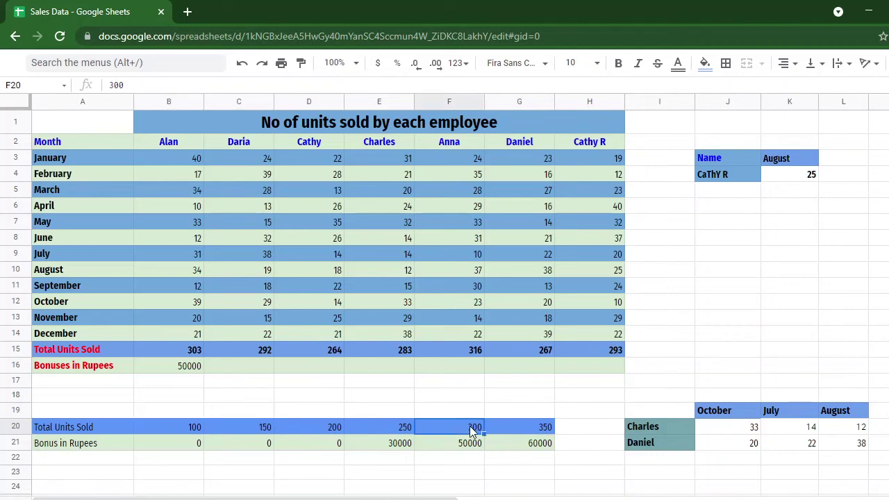
{"action": "left_click", "coordinate": [538, 427]}
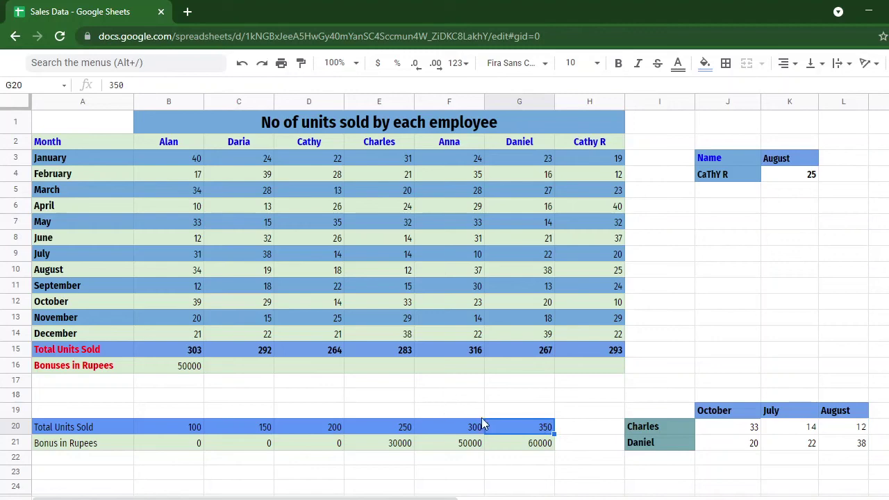
{"action": "left_click", "coordinate": [180, 352]}
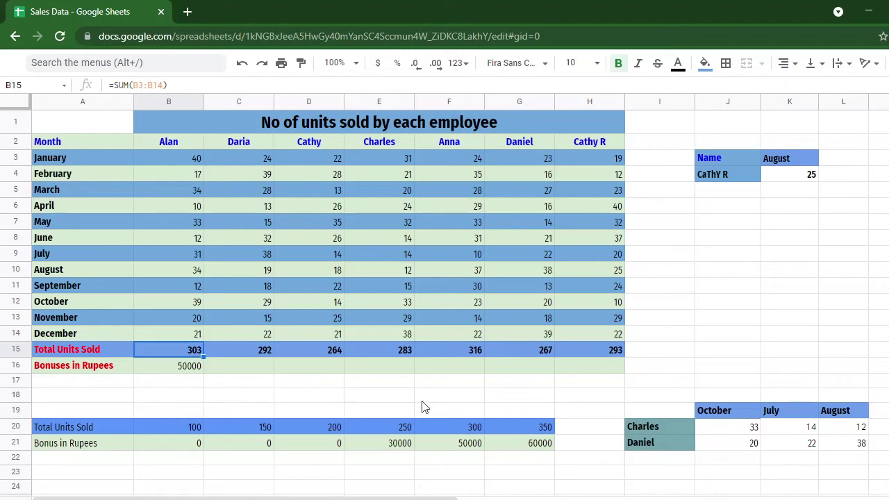
Fill the B16 HLOOKUP formula across to H16 for the remaining employees' bonuses.
{"action": "left_click", "coordinate": [195, 372]}
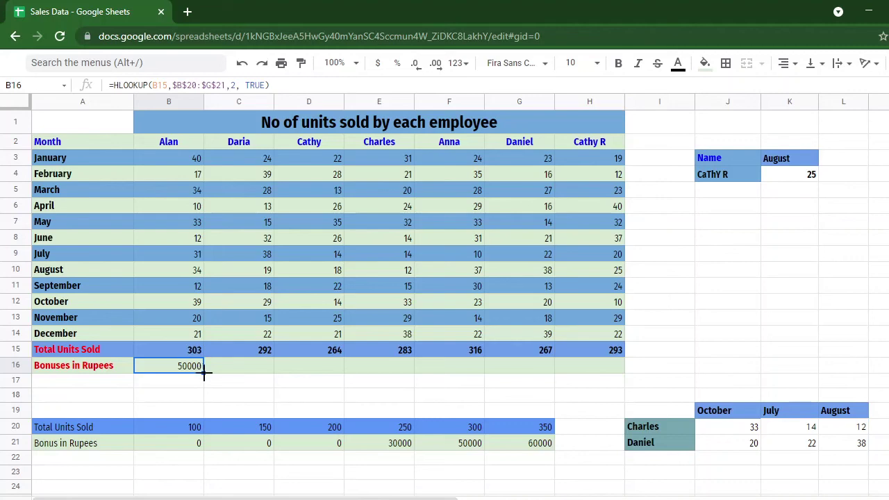
{"action": "left_click_drag", "start_coordinate": [204, 373], "coordinate": [594, 365]}
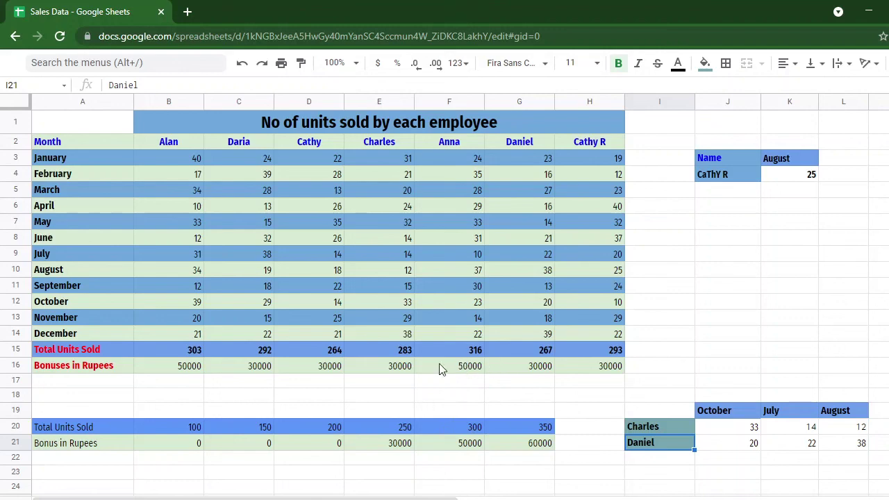
Examine the order of the units sold thresholds in row 20 of the bonus table, from B20 to F20.
{"action": "left_click", "coordinate": [267, 424]}
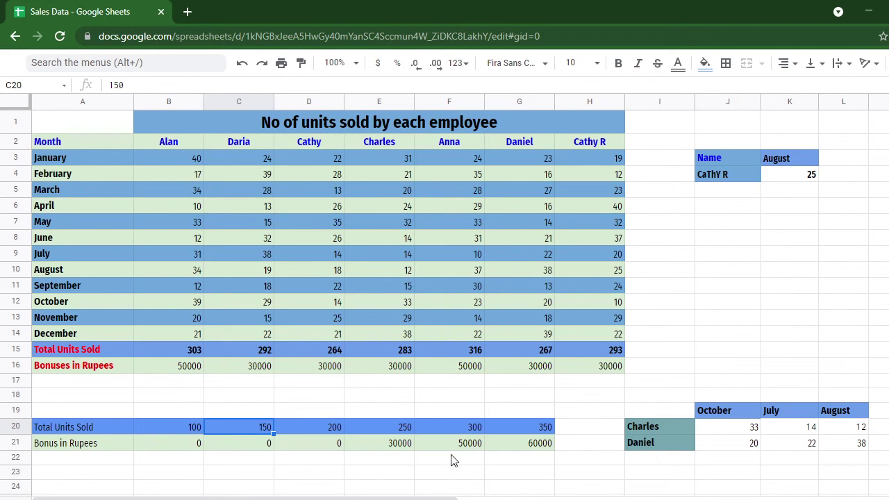
{"action": "left_click", "coordinate": [177, 429]}
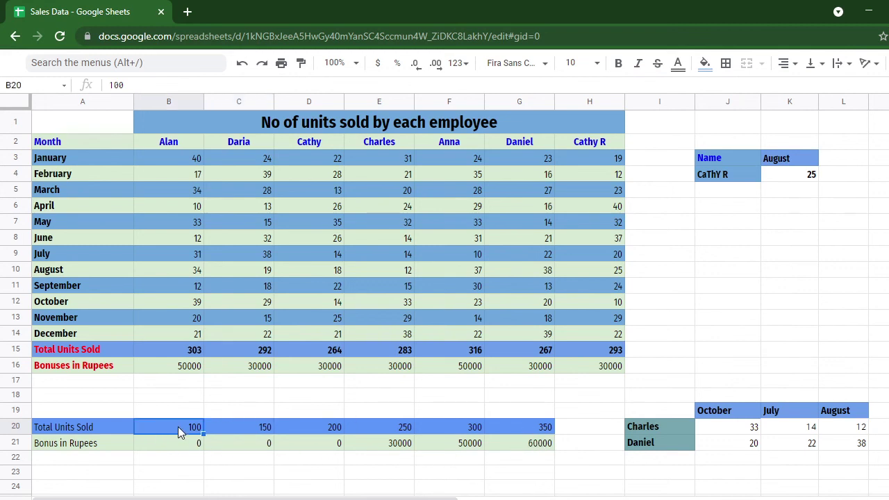
{"action": "key", "text": "Right"}
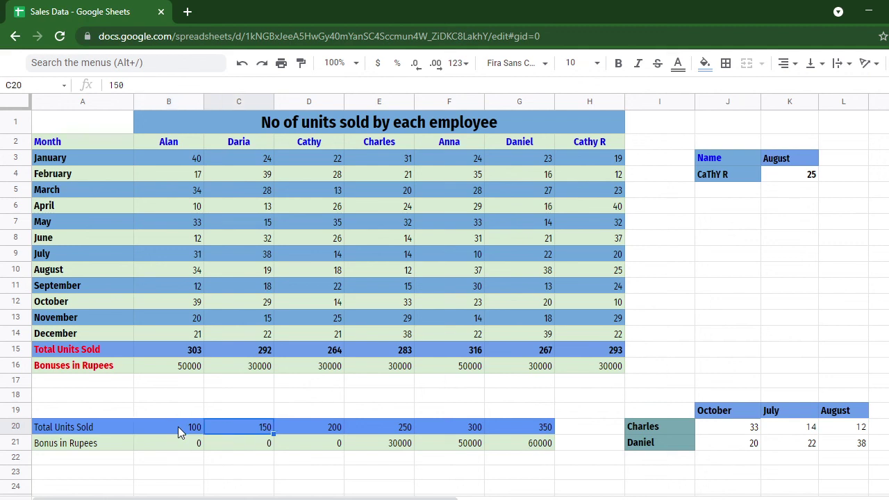
{"action": "key", "text": "Left"}
{"action": "key", "text": "Right"}
{"action": "key", "text": "Right"}
{"action": "key", "text": "Right"}
{"action": "key", "text": "Right"}
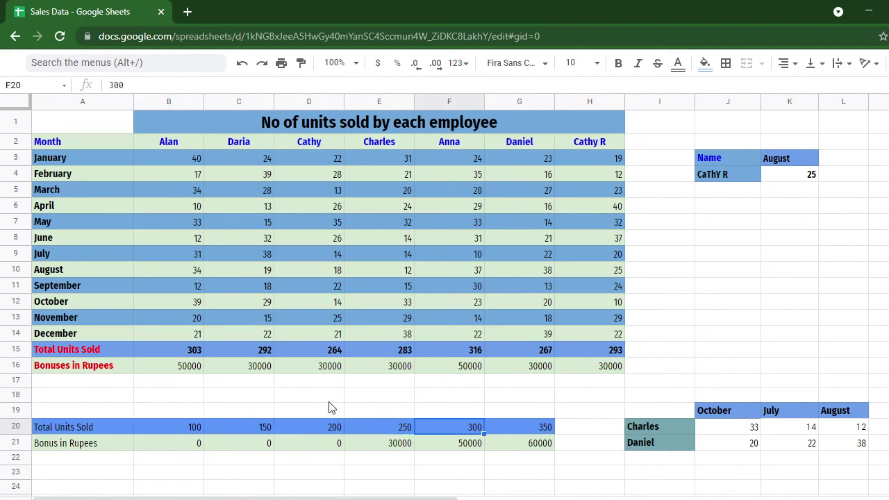